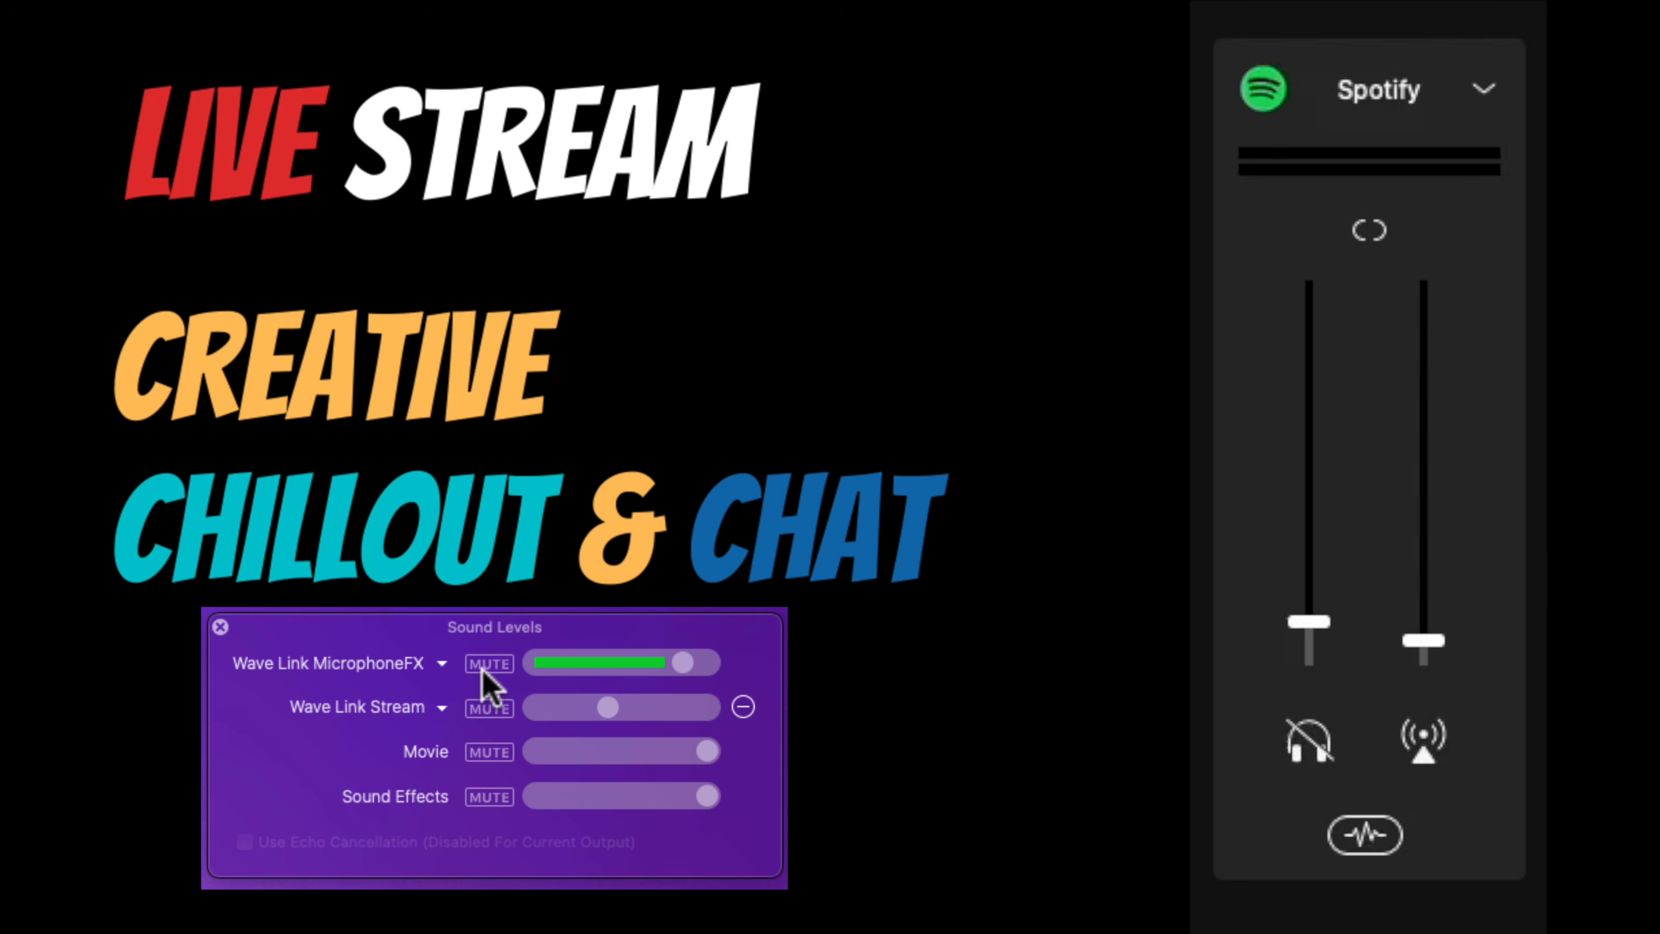
click(488, 663)
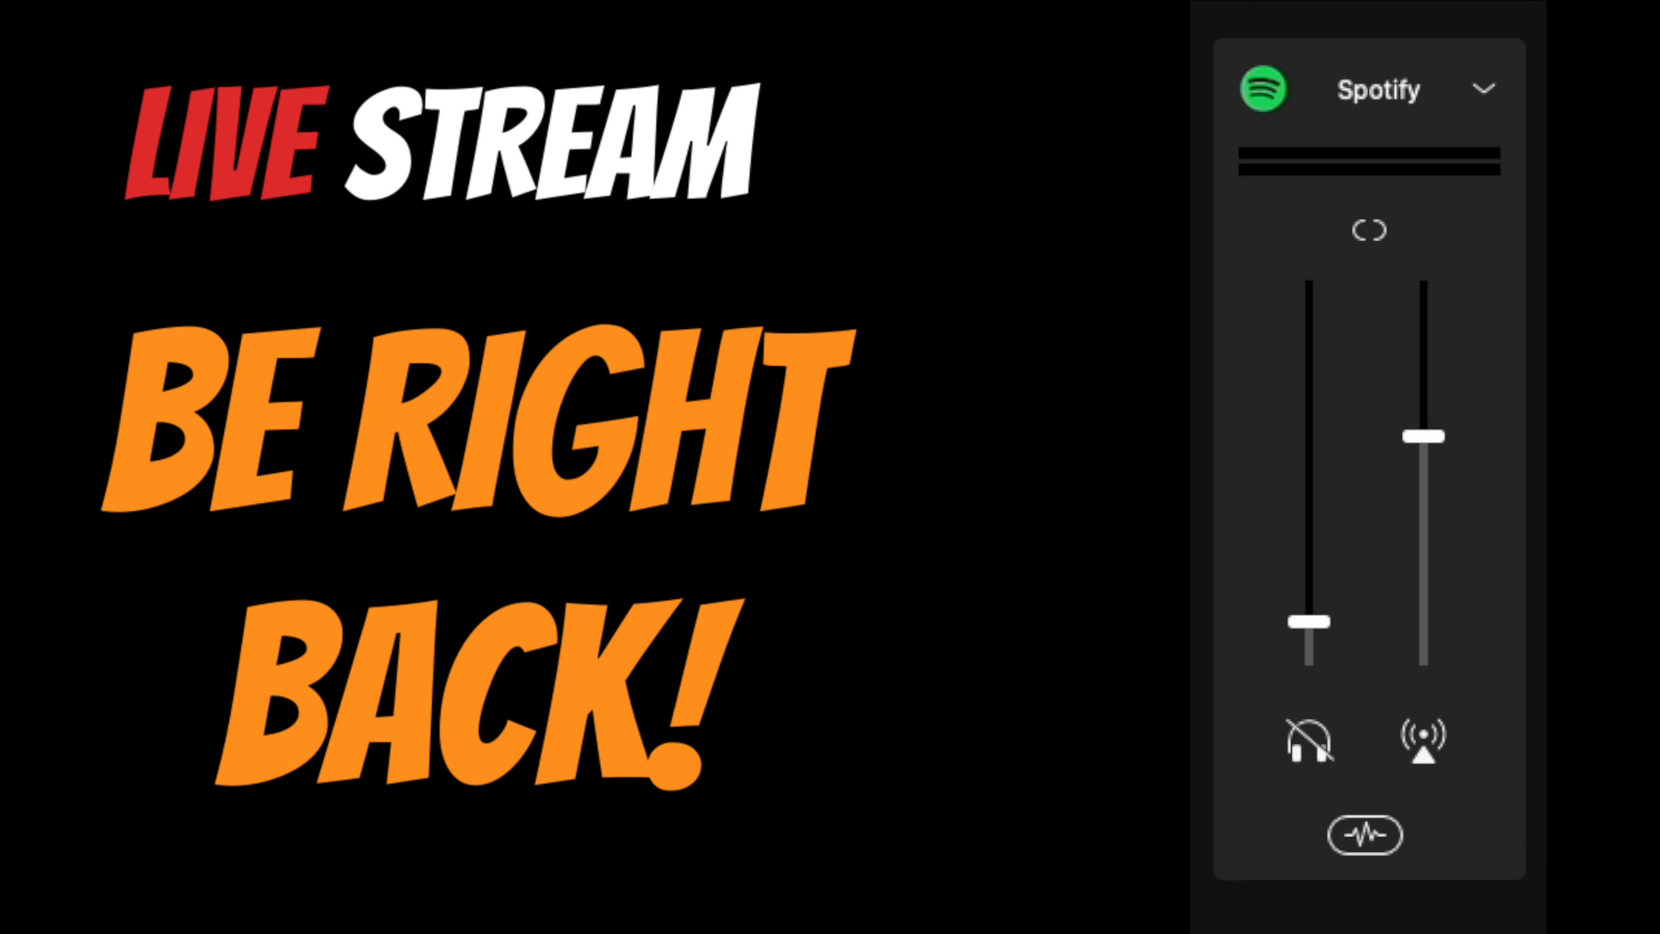
click(489, 664)
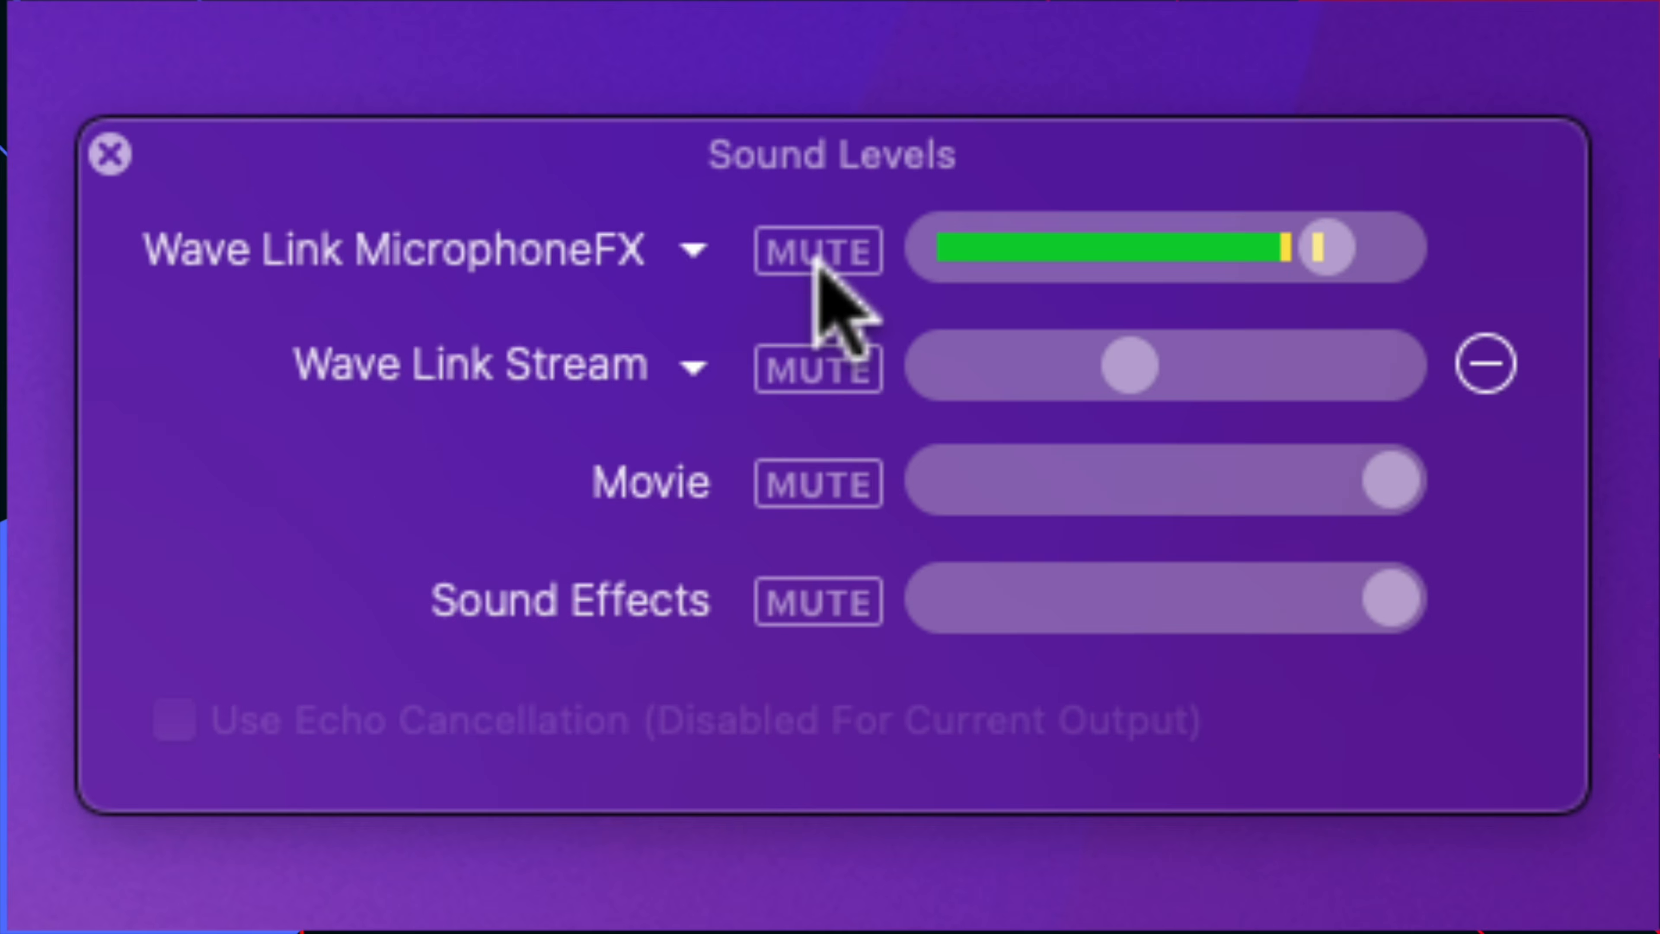
click(811, 370)
click(810, 383)
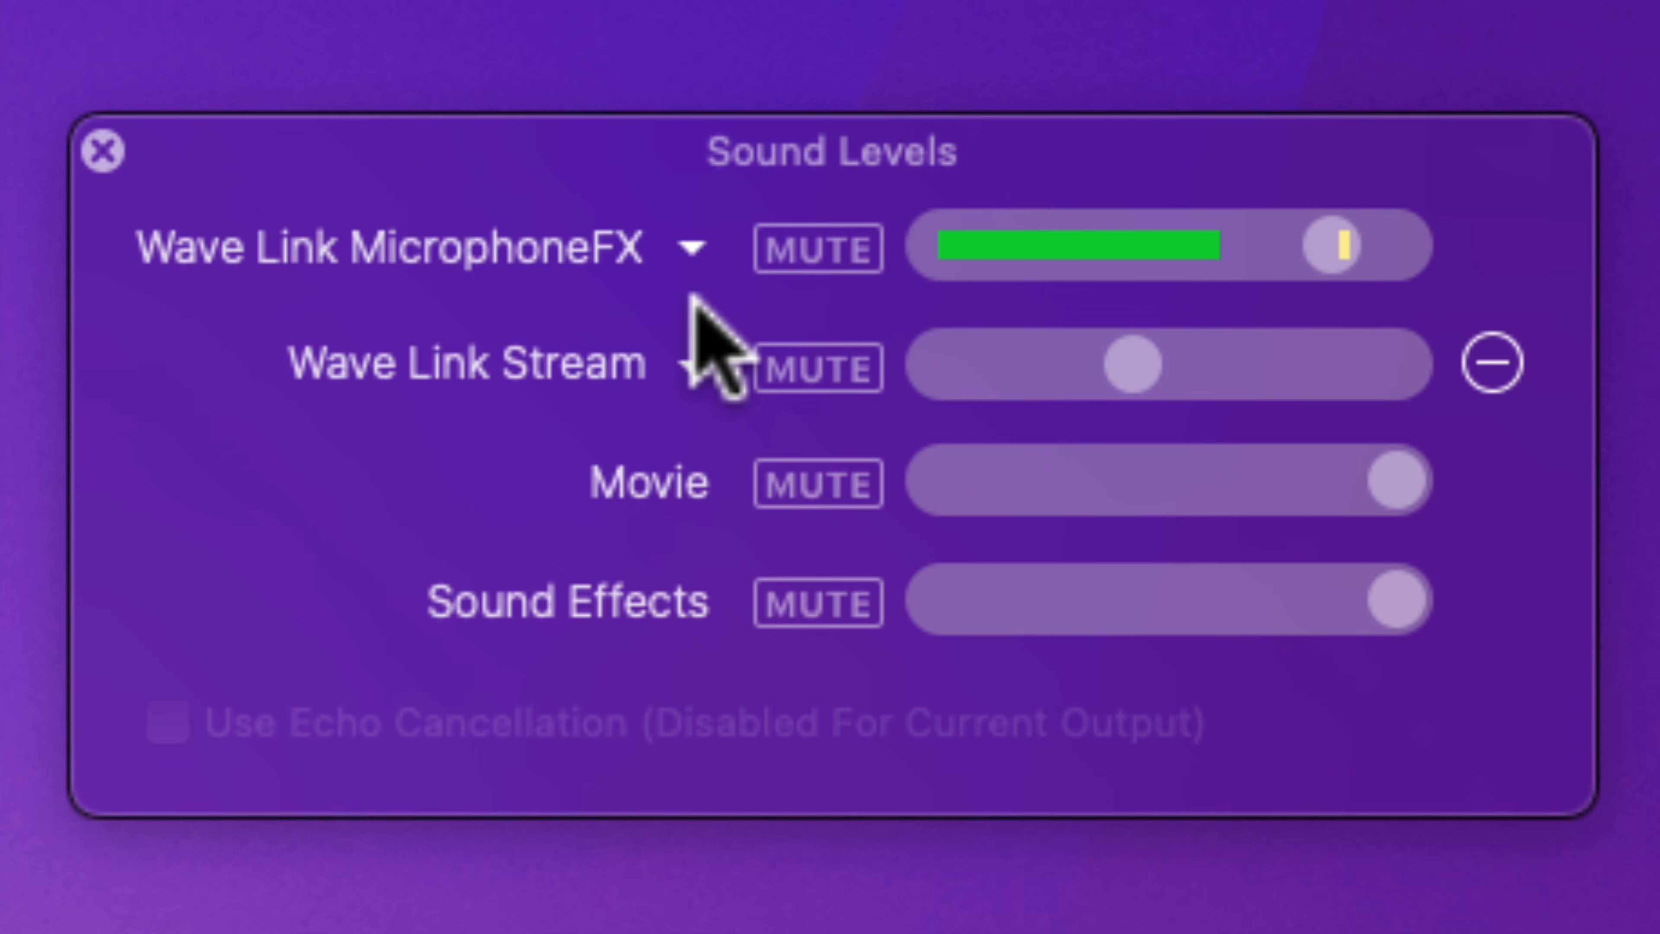
click(799, 263)
click(798, 263)
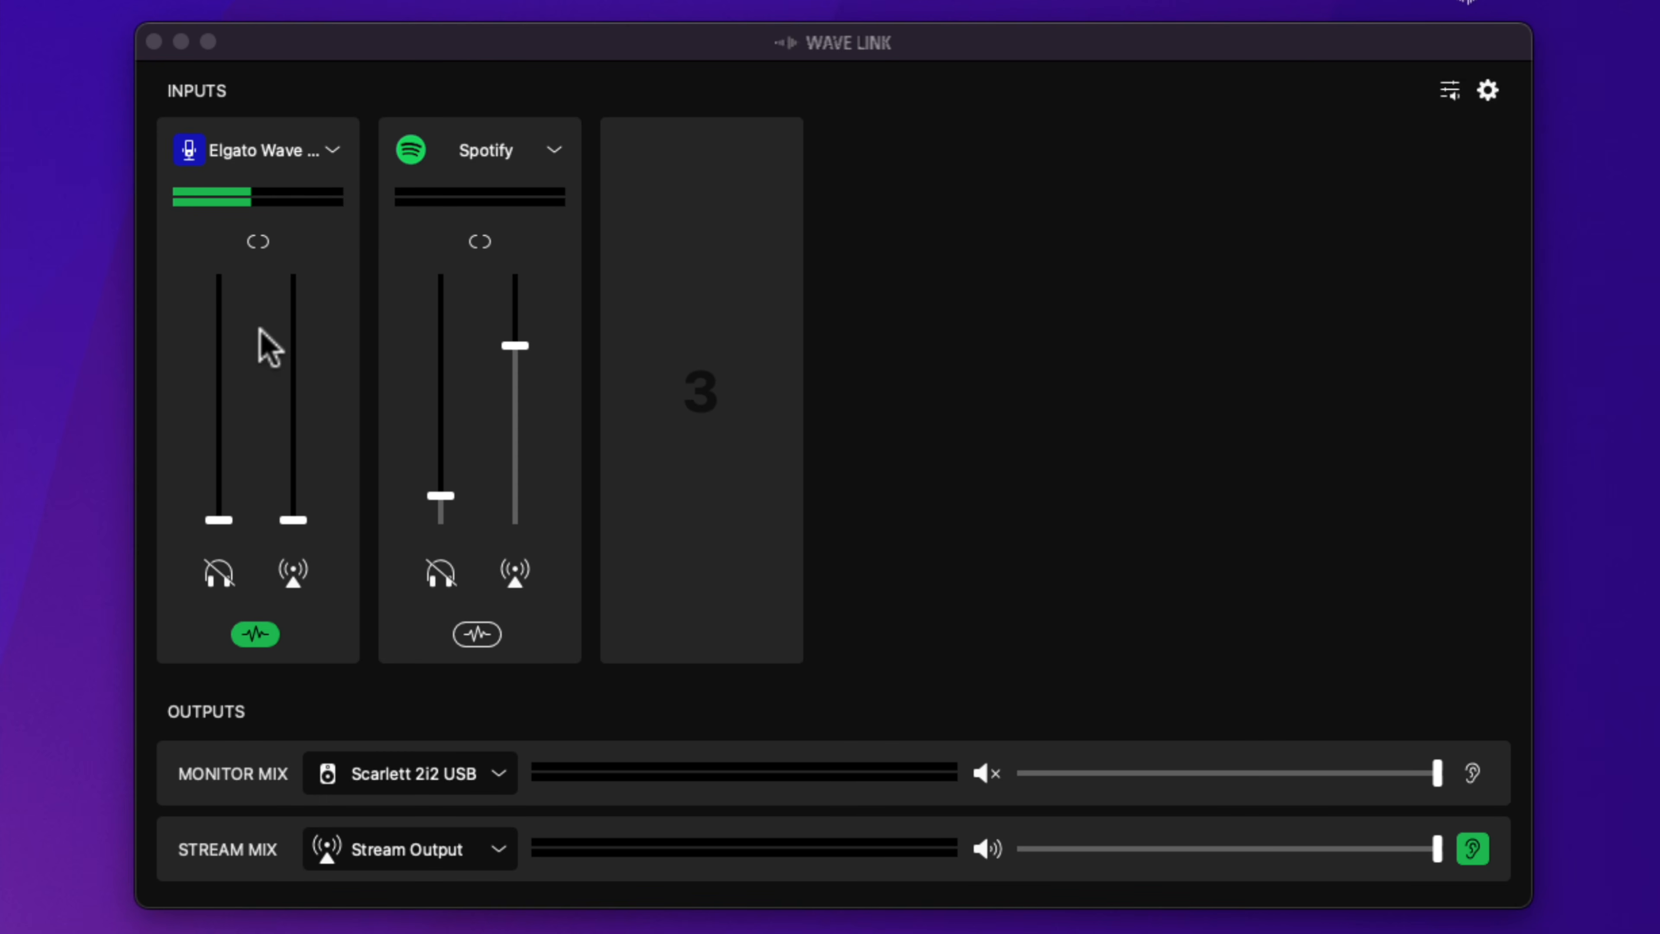
In Wave Link, review the Elgato Wave XLR and Spotify input settings and the microphone's audio effects
click(288, 151)
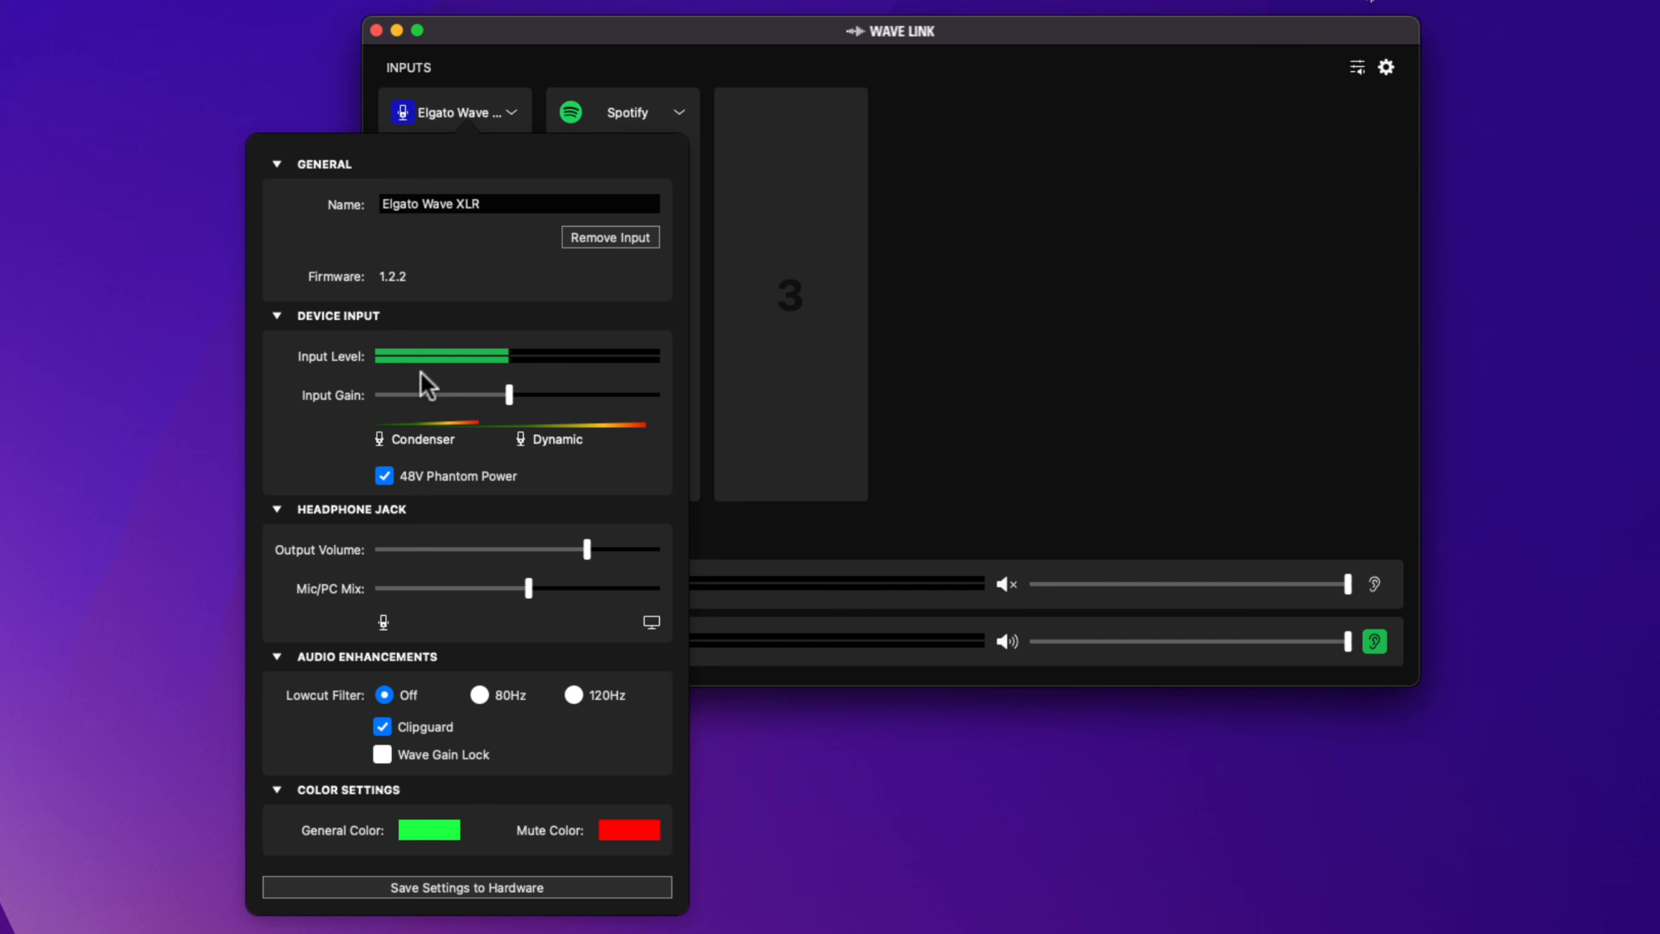
click(446, 117)
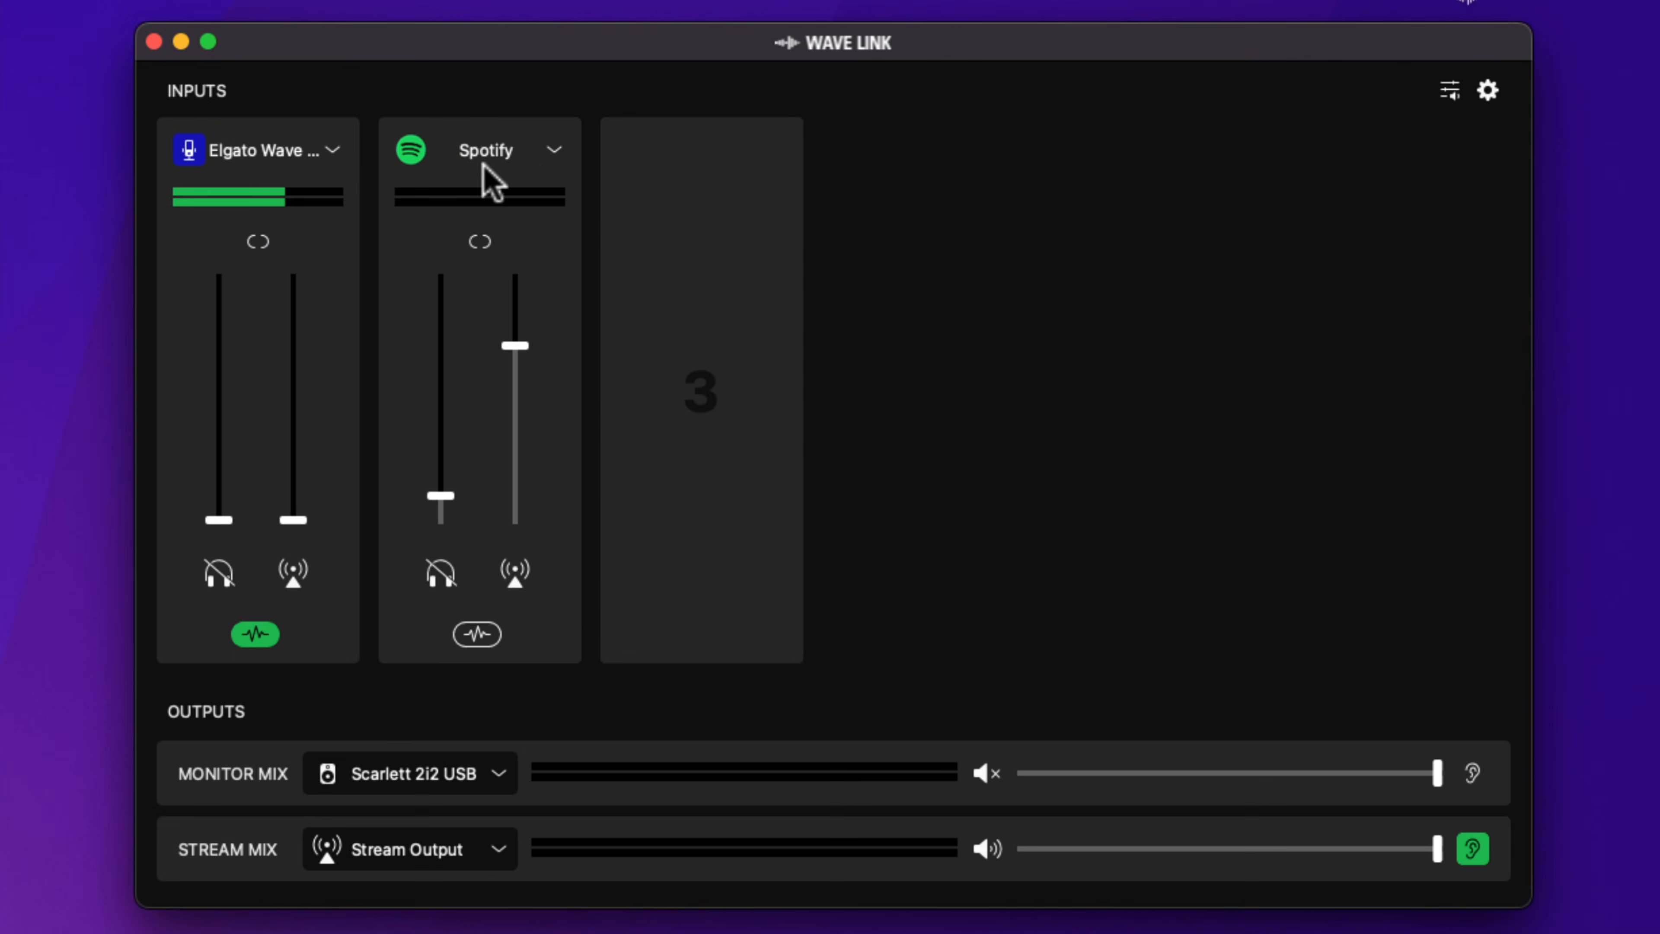
click(523, 160)
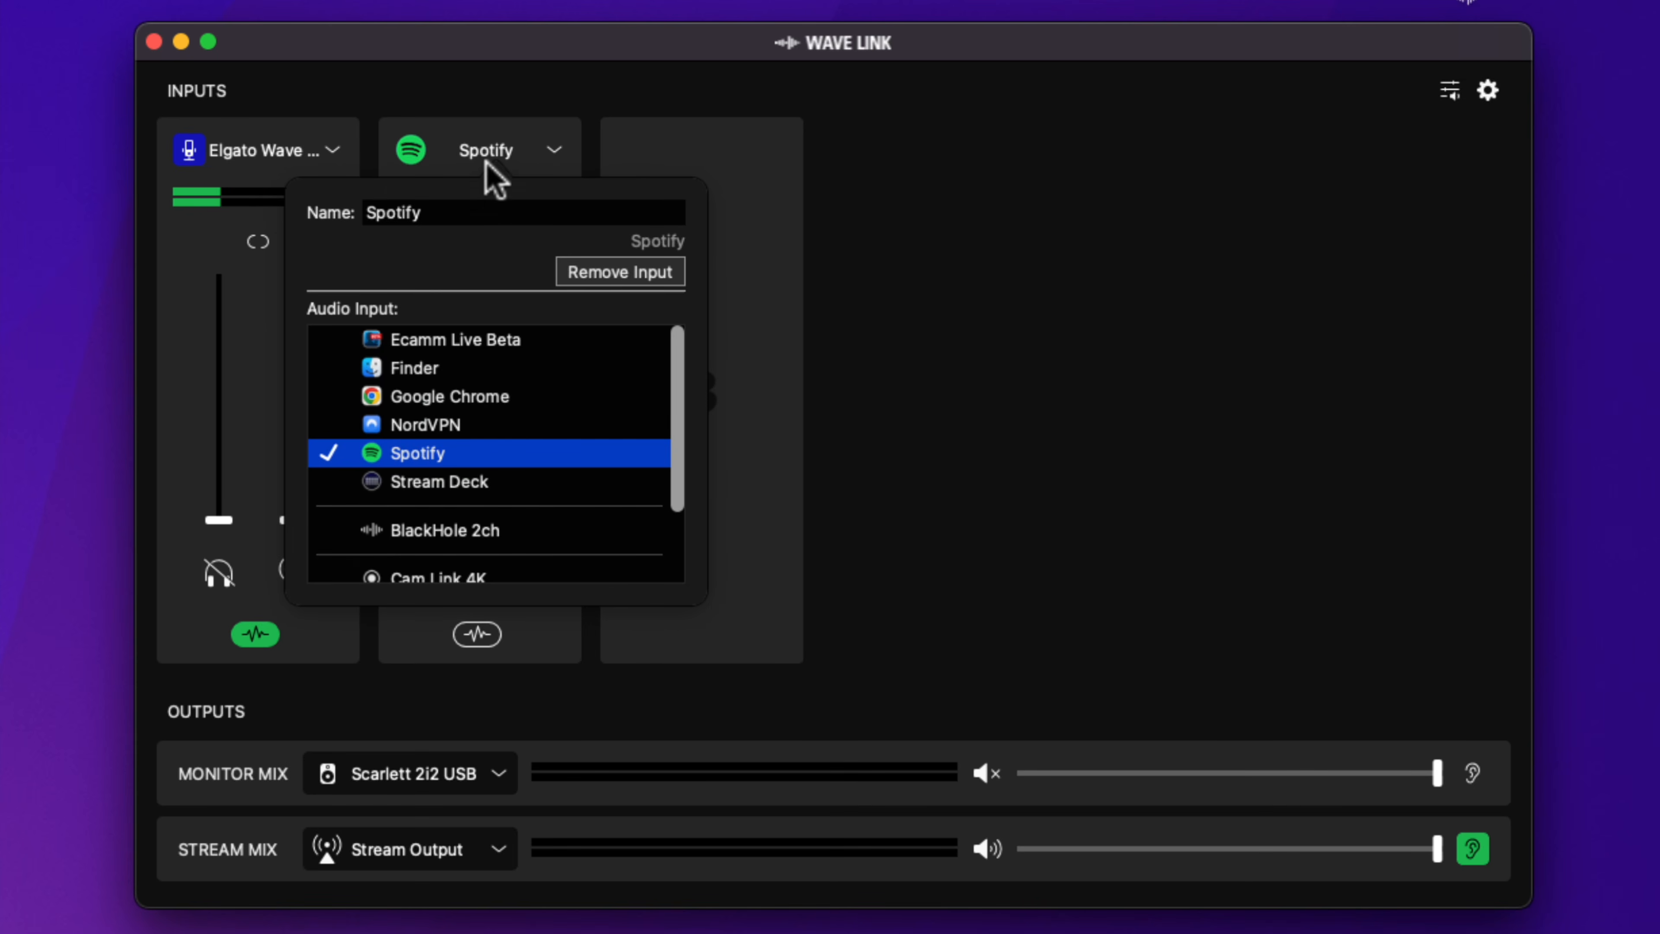
click(494, 175)
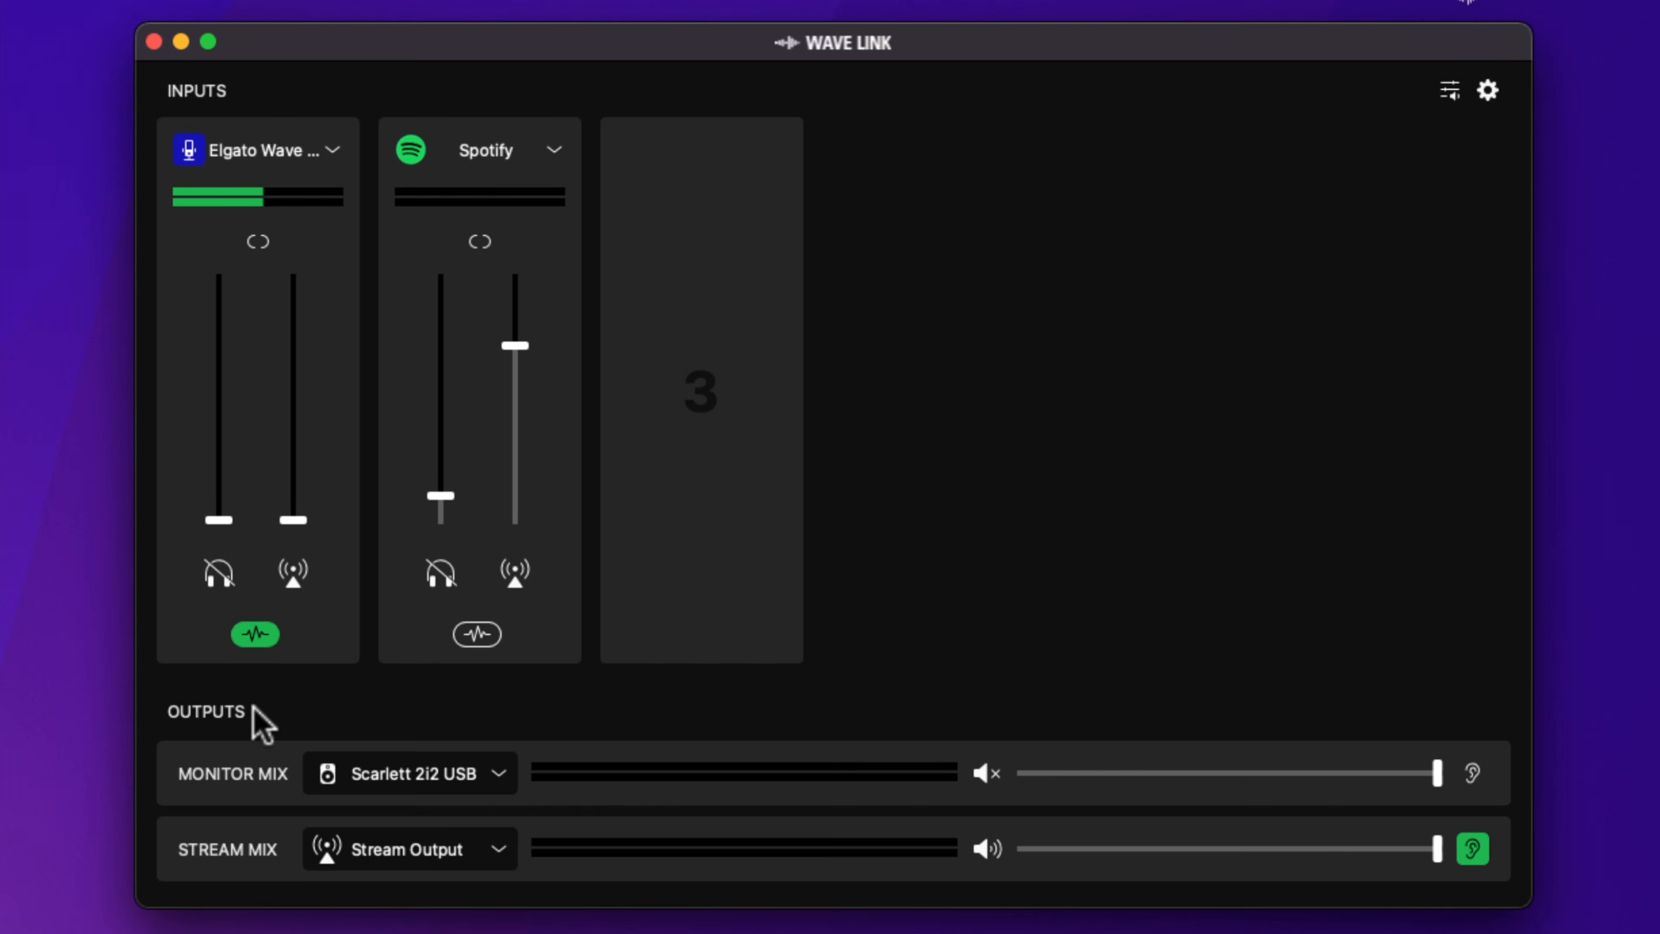
click(256, 636)
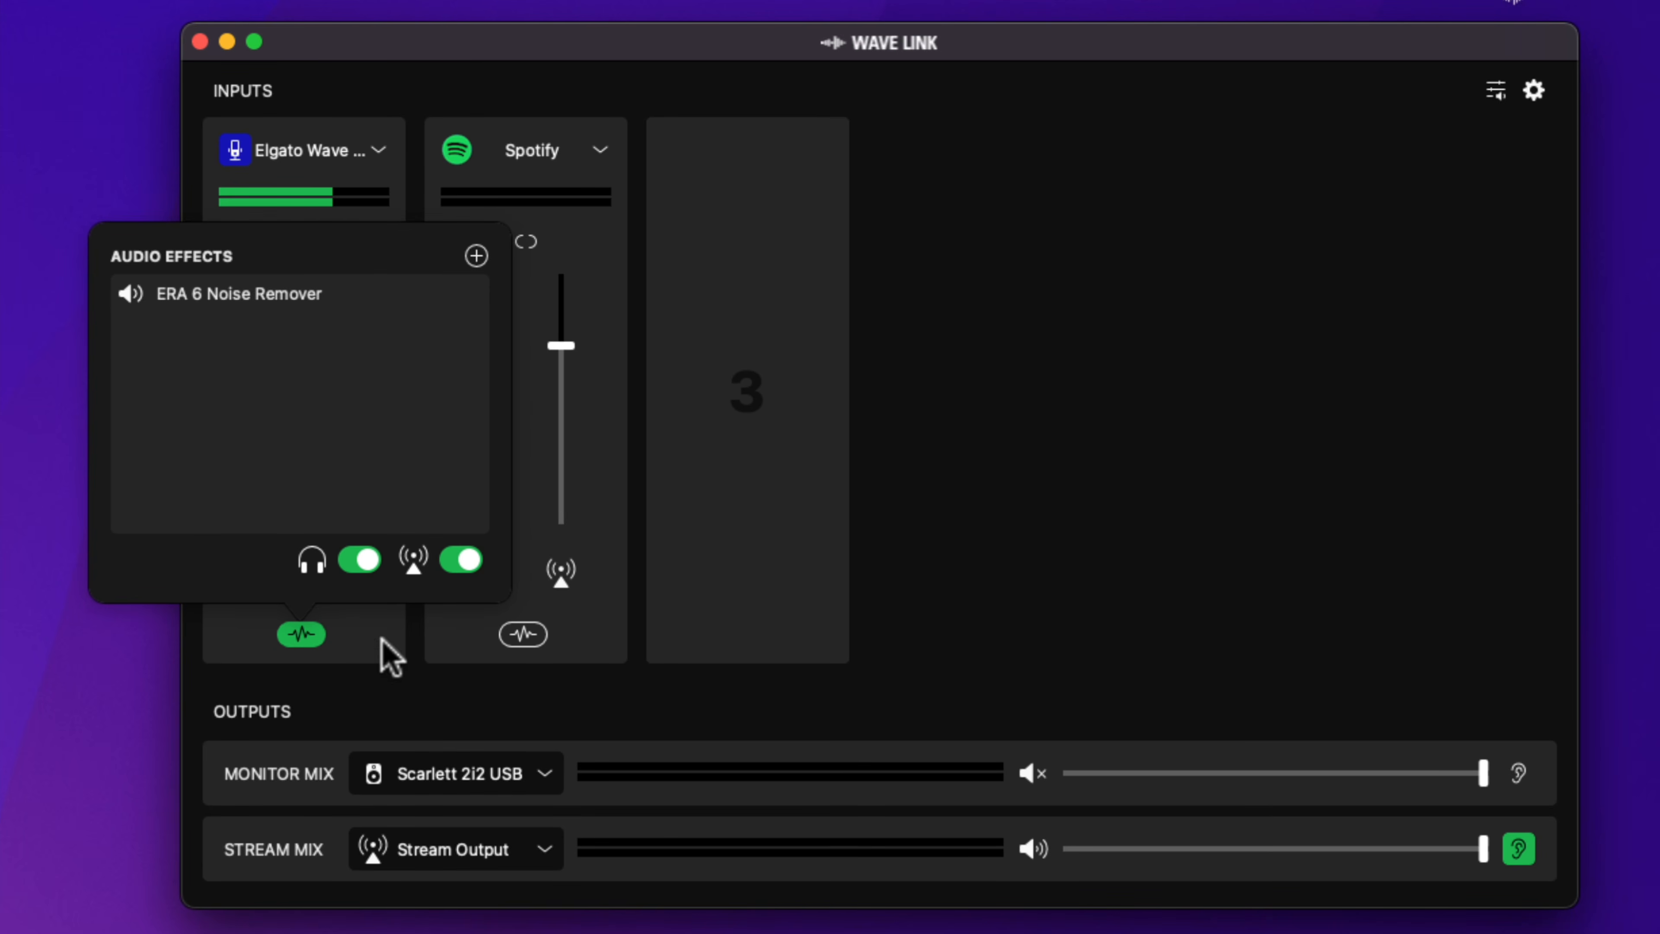
click(386, 655)
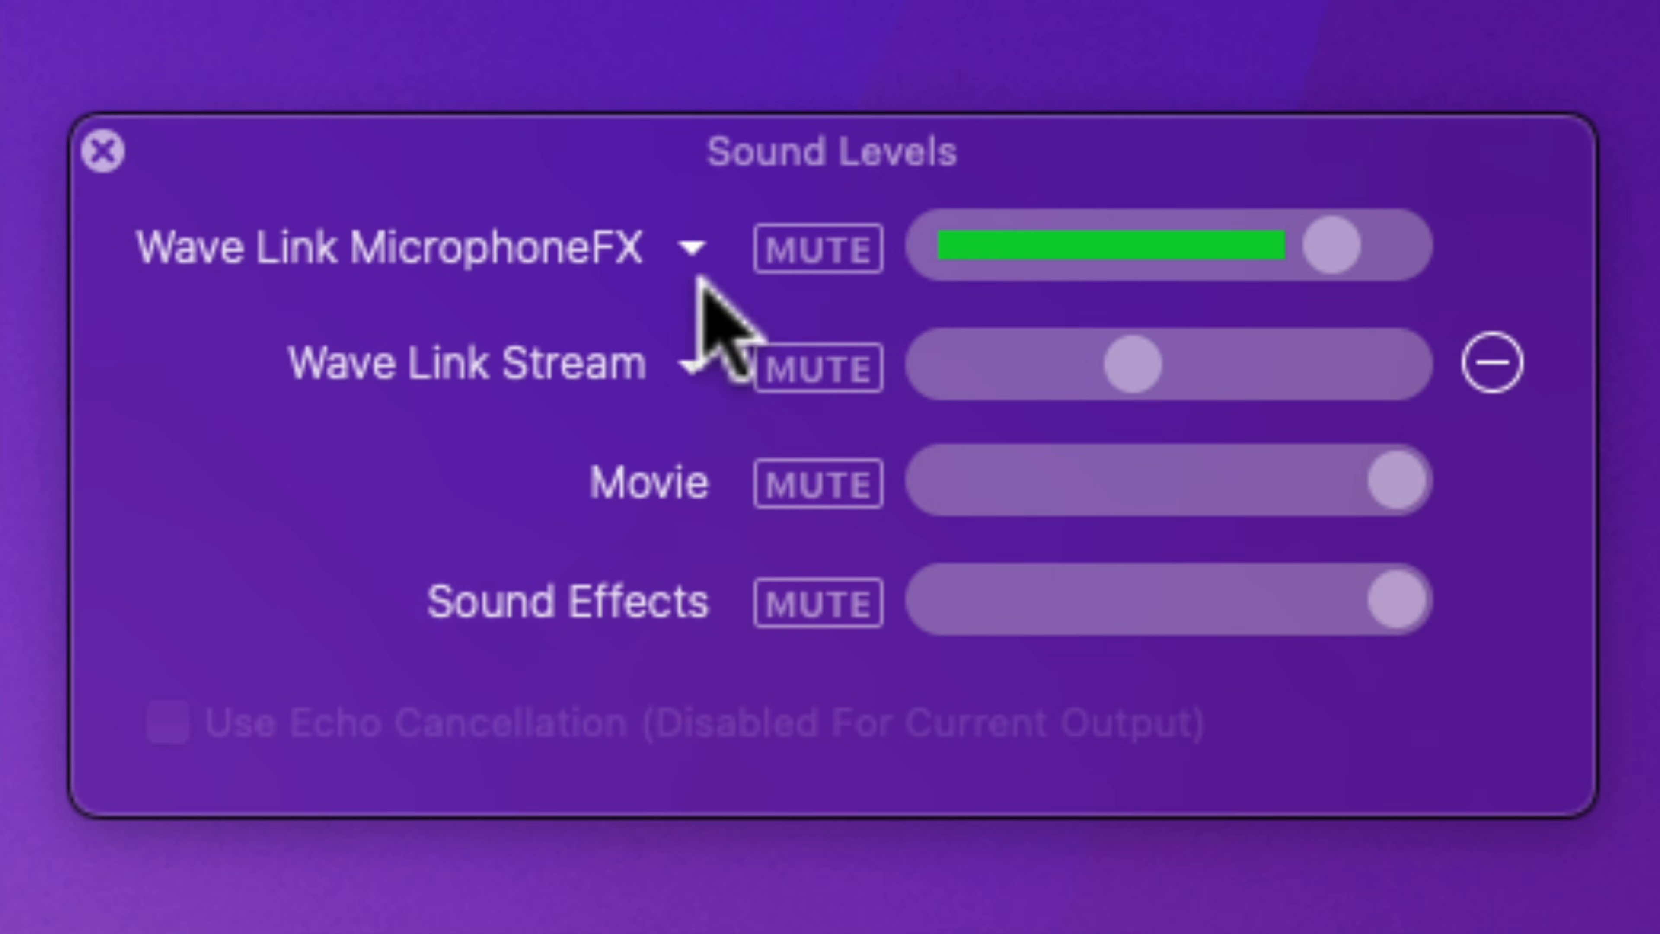
Examine the source selectors of the Wave Link MicrophoneFX and Wave Link Stream channels in Ecamm Live's Sound Levels
click(691, 265)
click(683, 255)
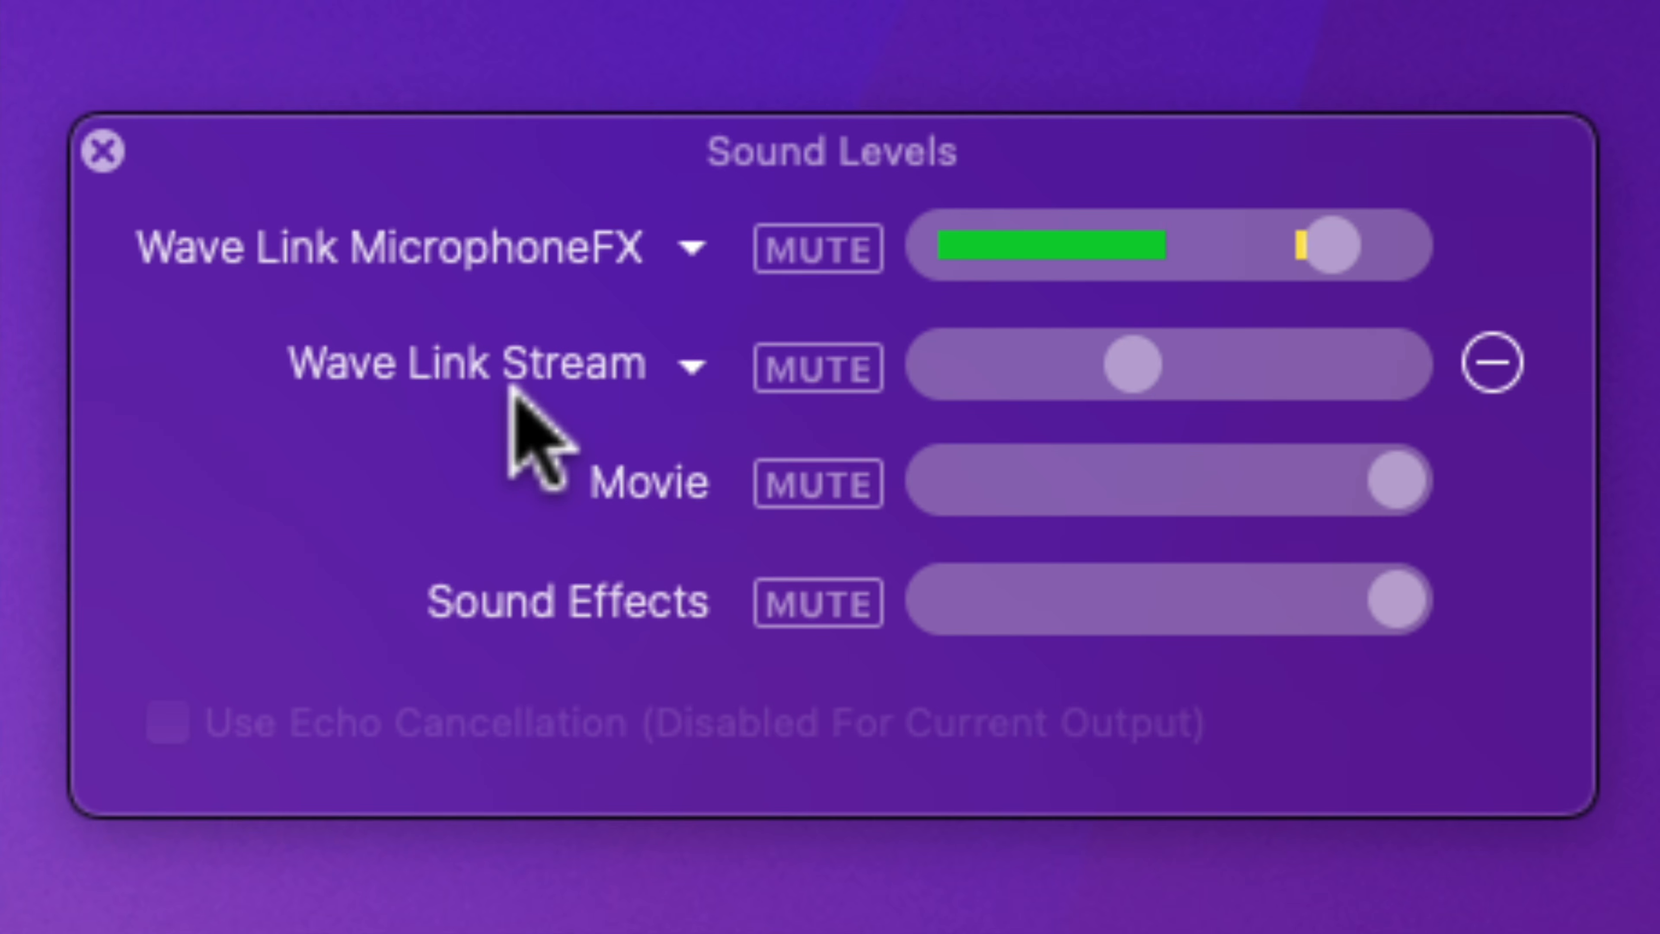
mouse_move(1011, 390)
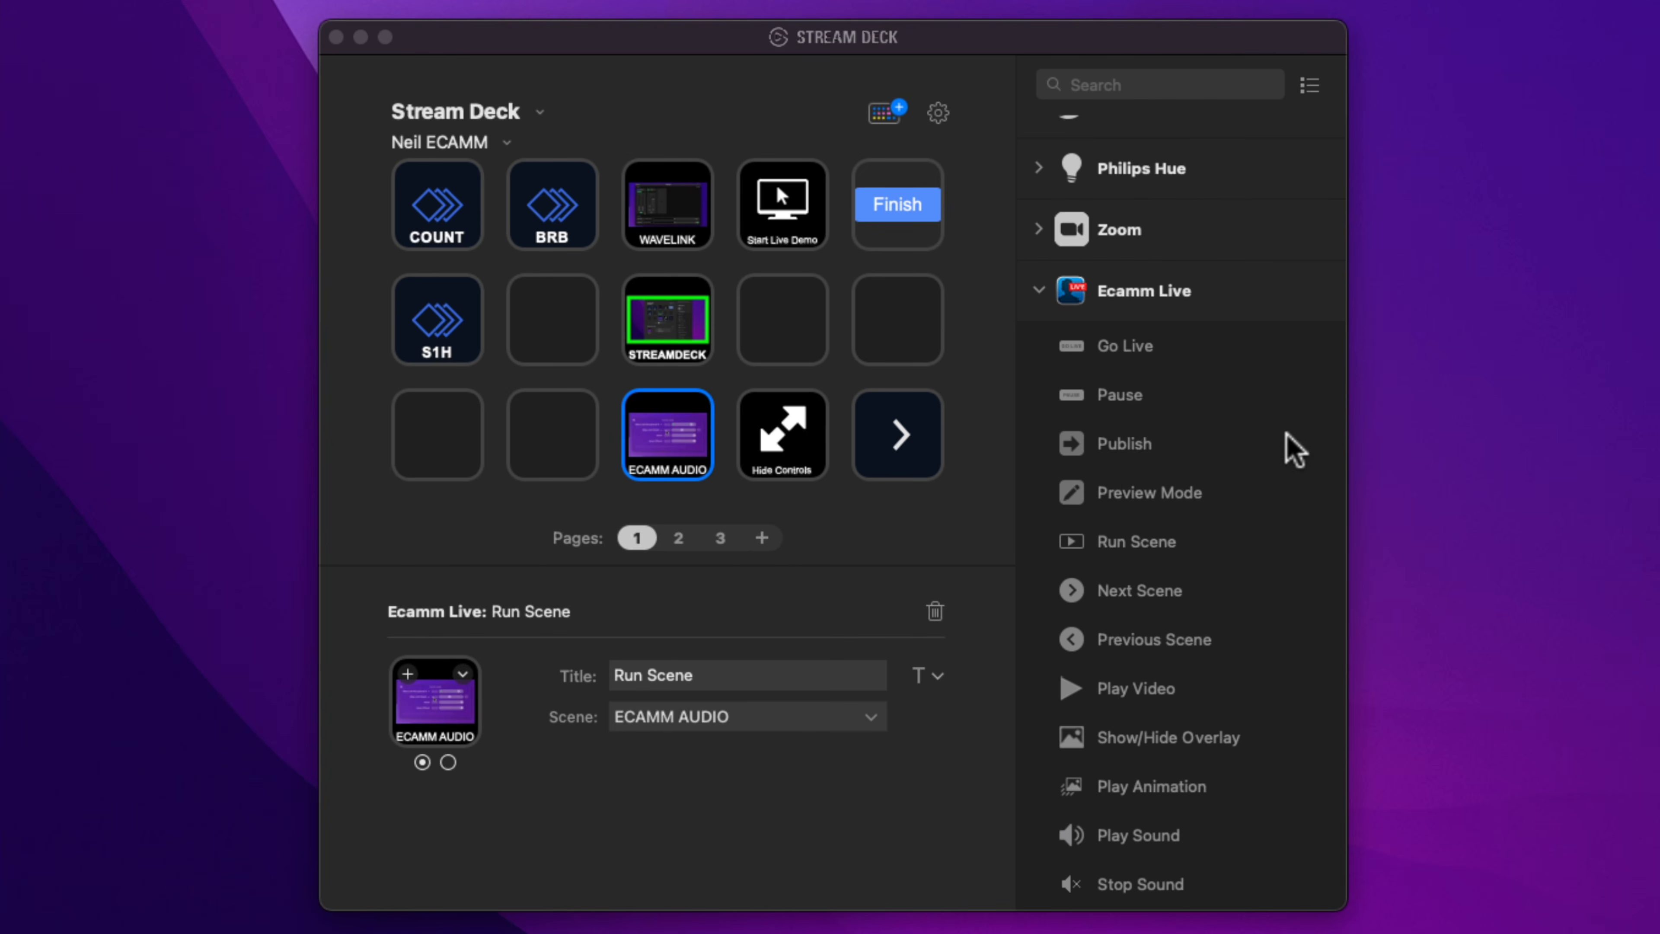
Locate the Wave Link actions in Stream Deck and search its store for "wave", closing the store when done
scroll(1273, 422, up, 5)
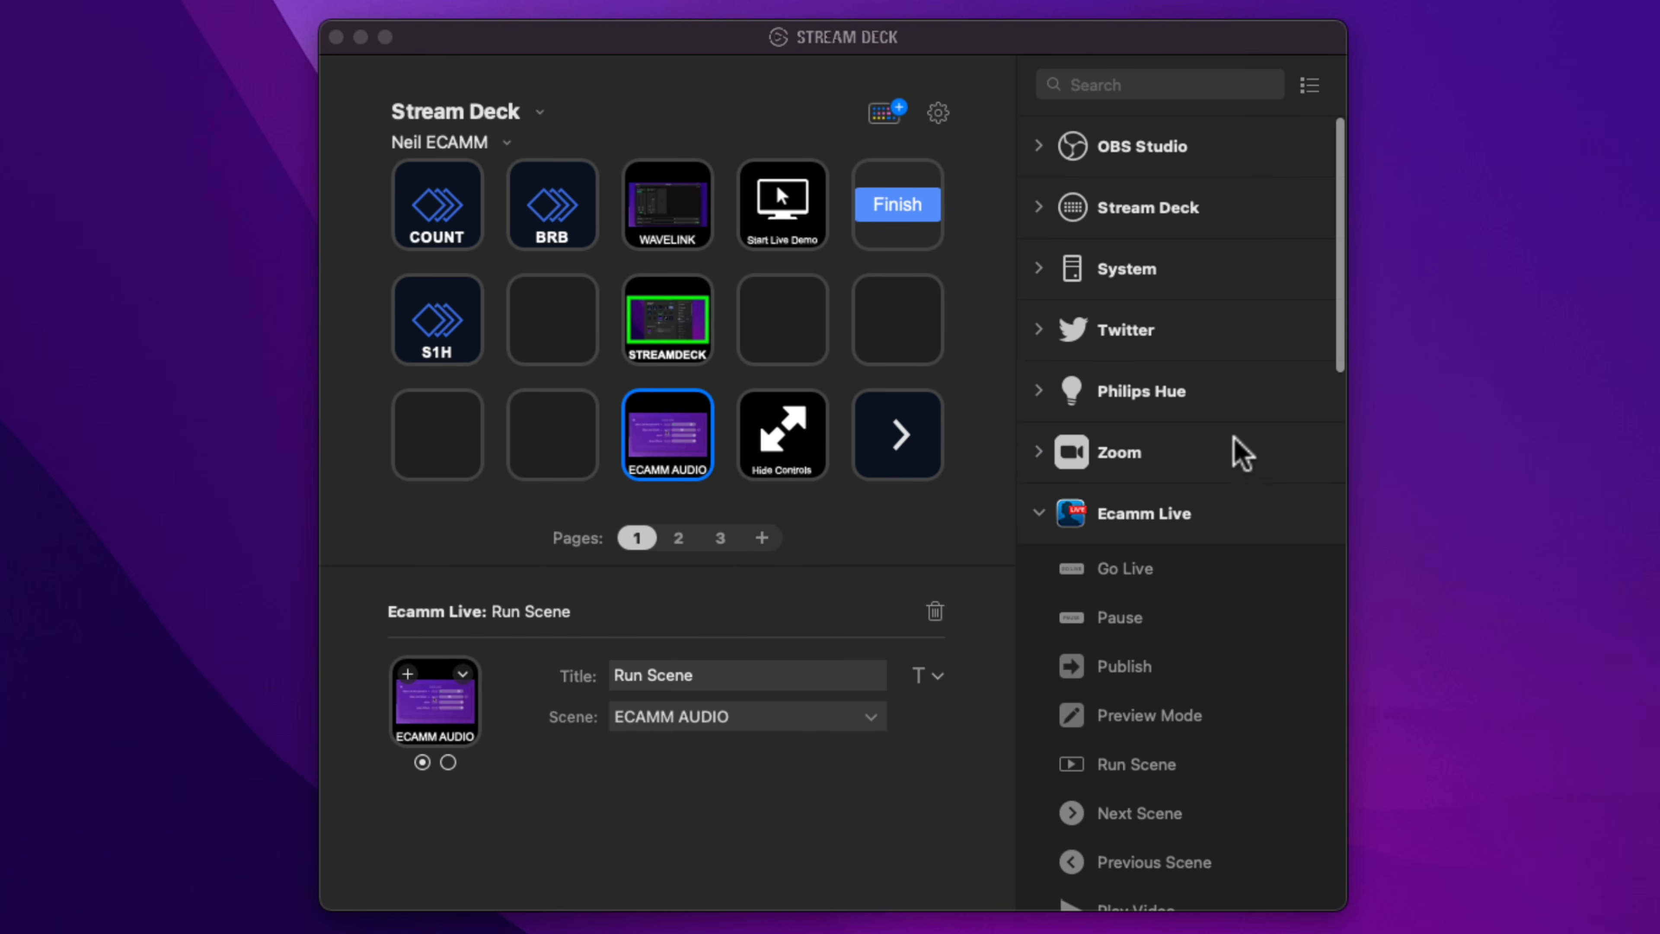
scroll(1239, 437, down, 15)
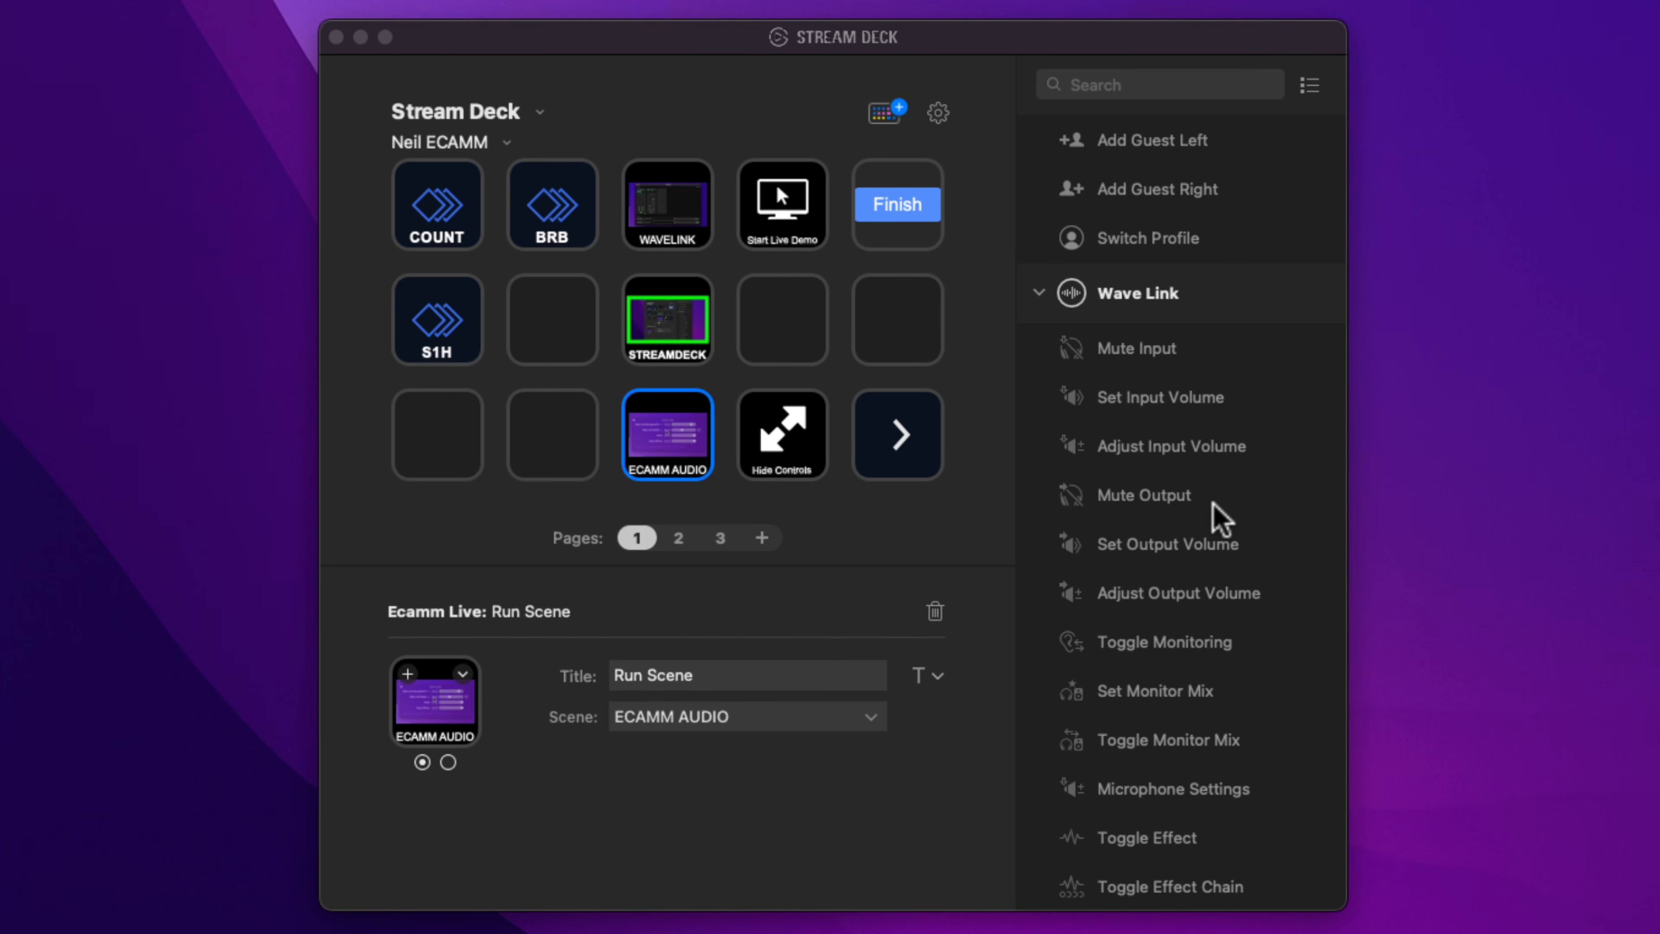
click(884, 115)
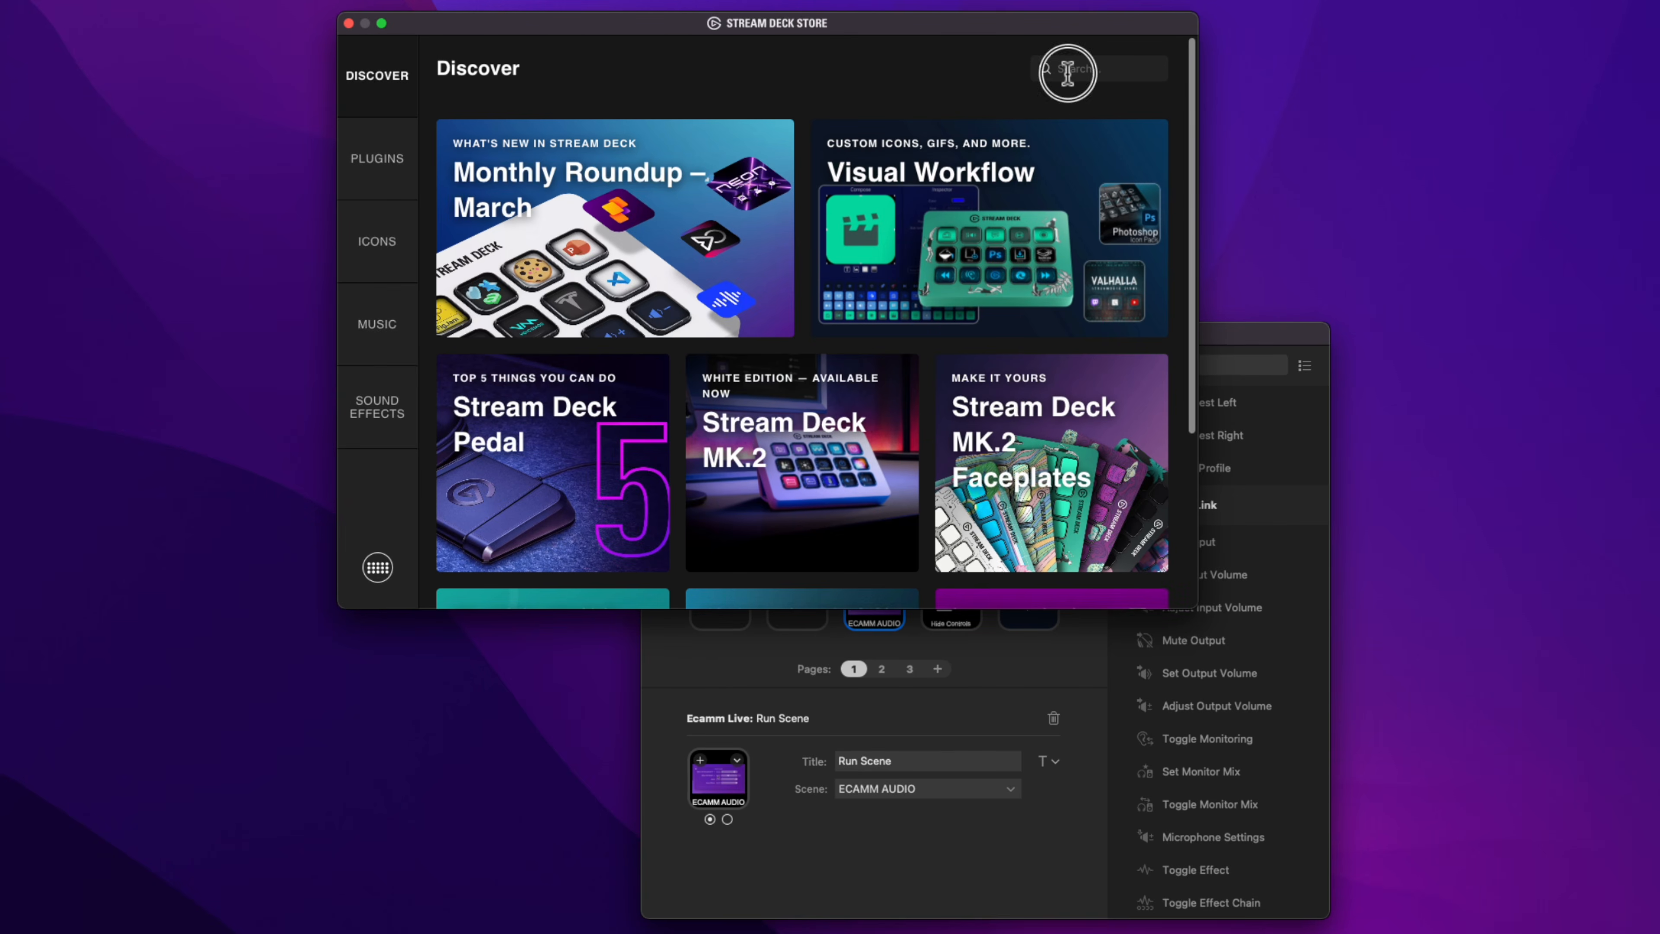
click(1066, 69)
text(wave)
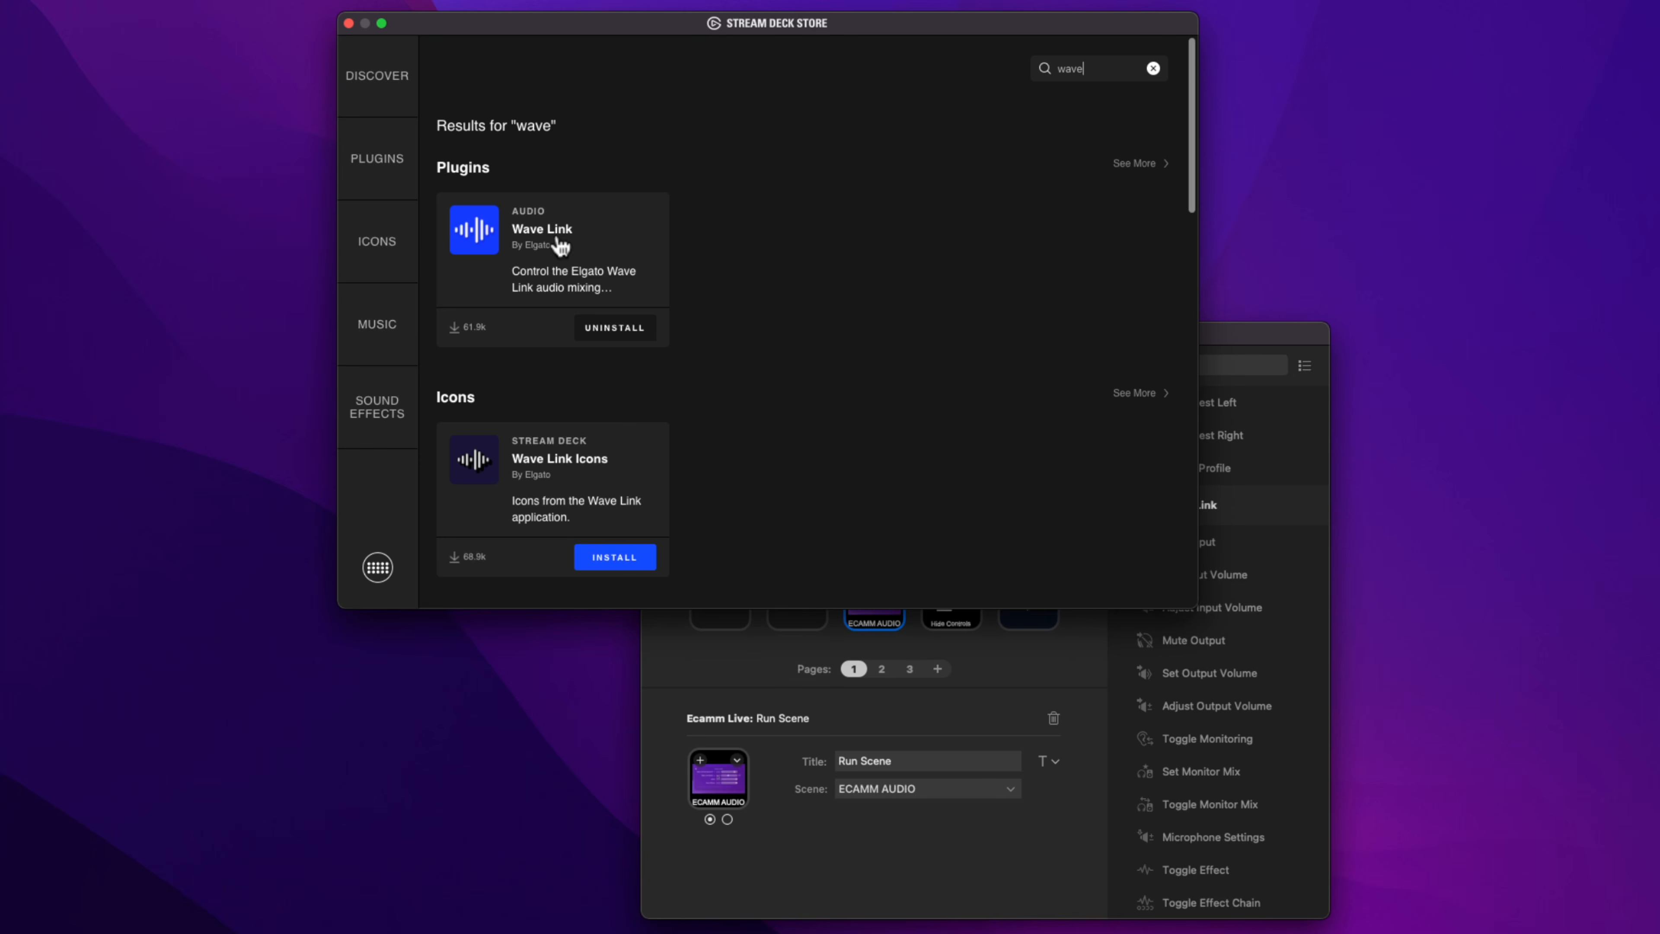
click(1154, 67)
click(377, 567)
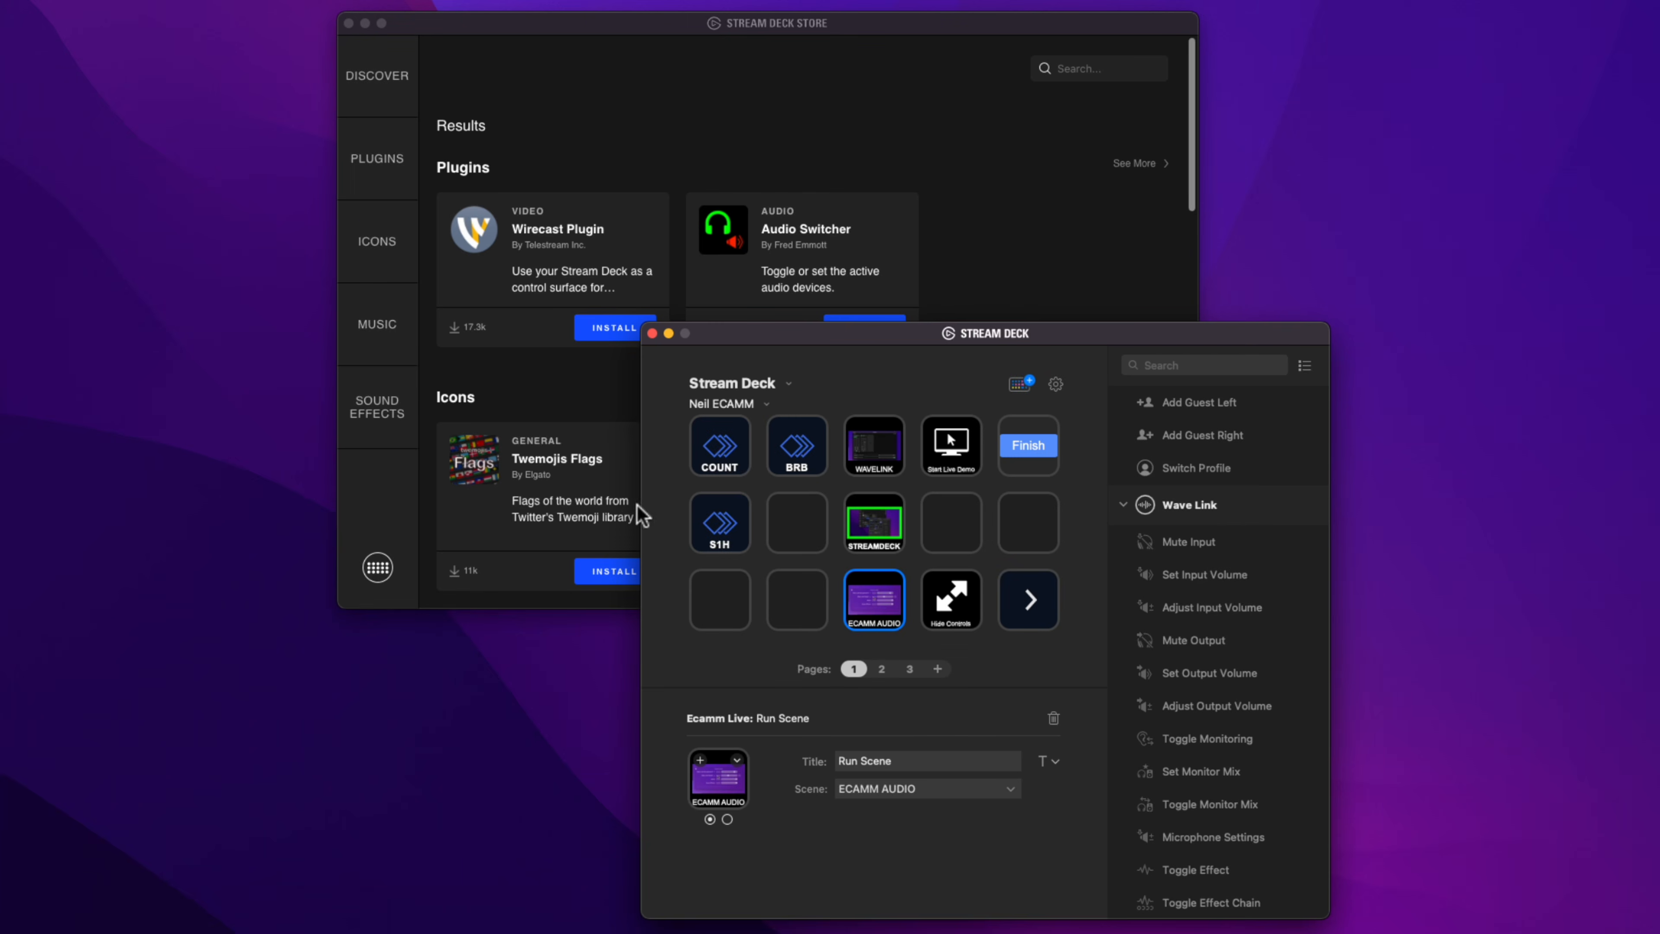
click(348, 23)
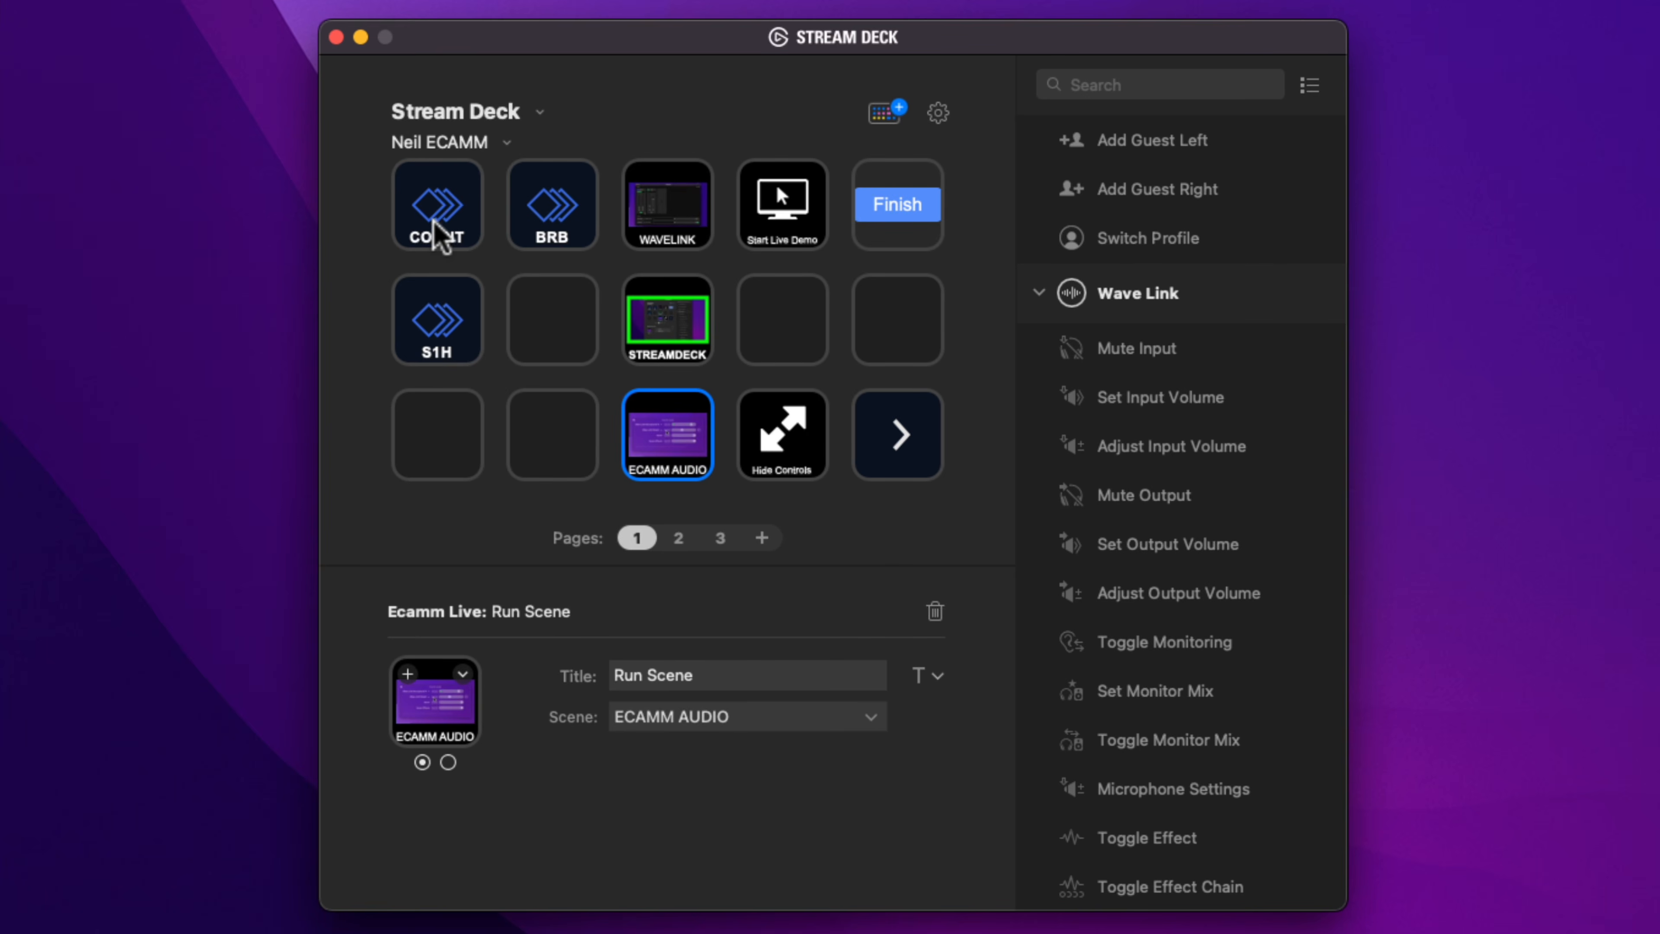
Open the COUNT multi action and inspect its Run Scene and Set Input Volume actions
click(439, 237)
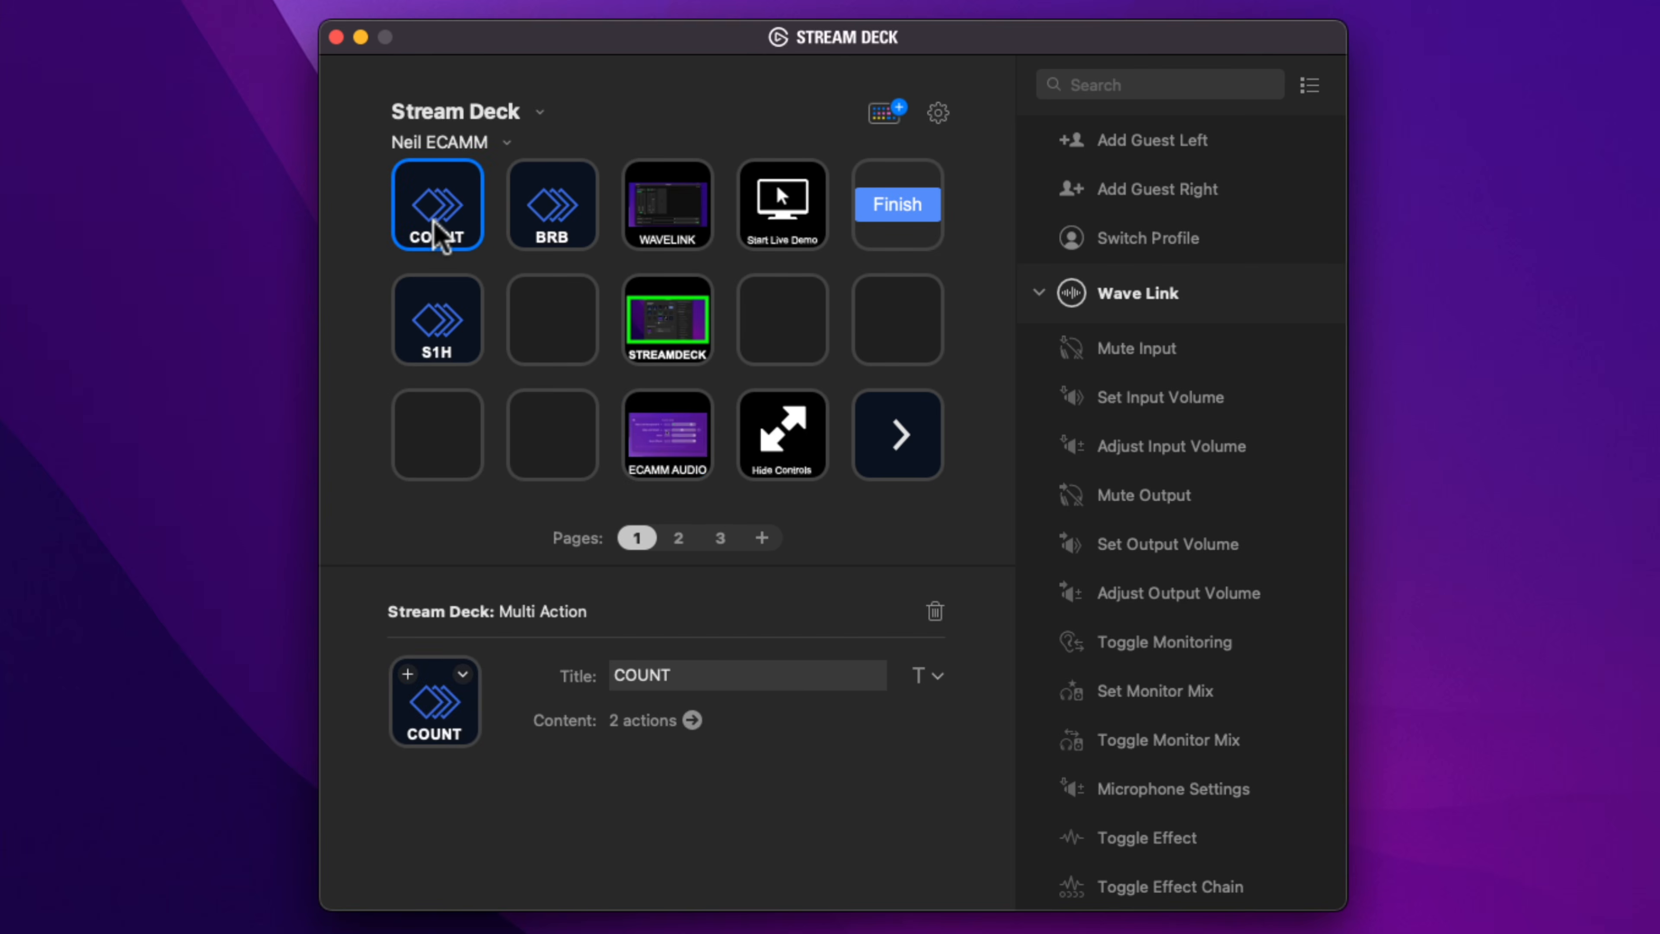
double_click(440, 237)
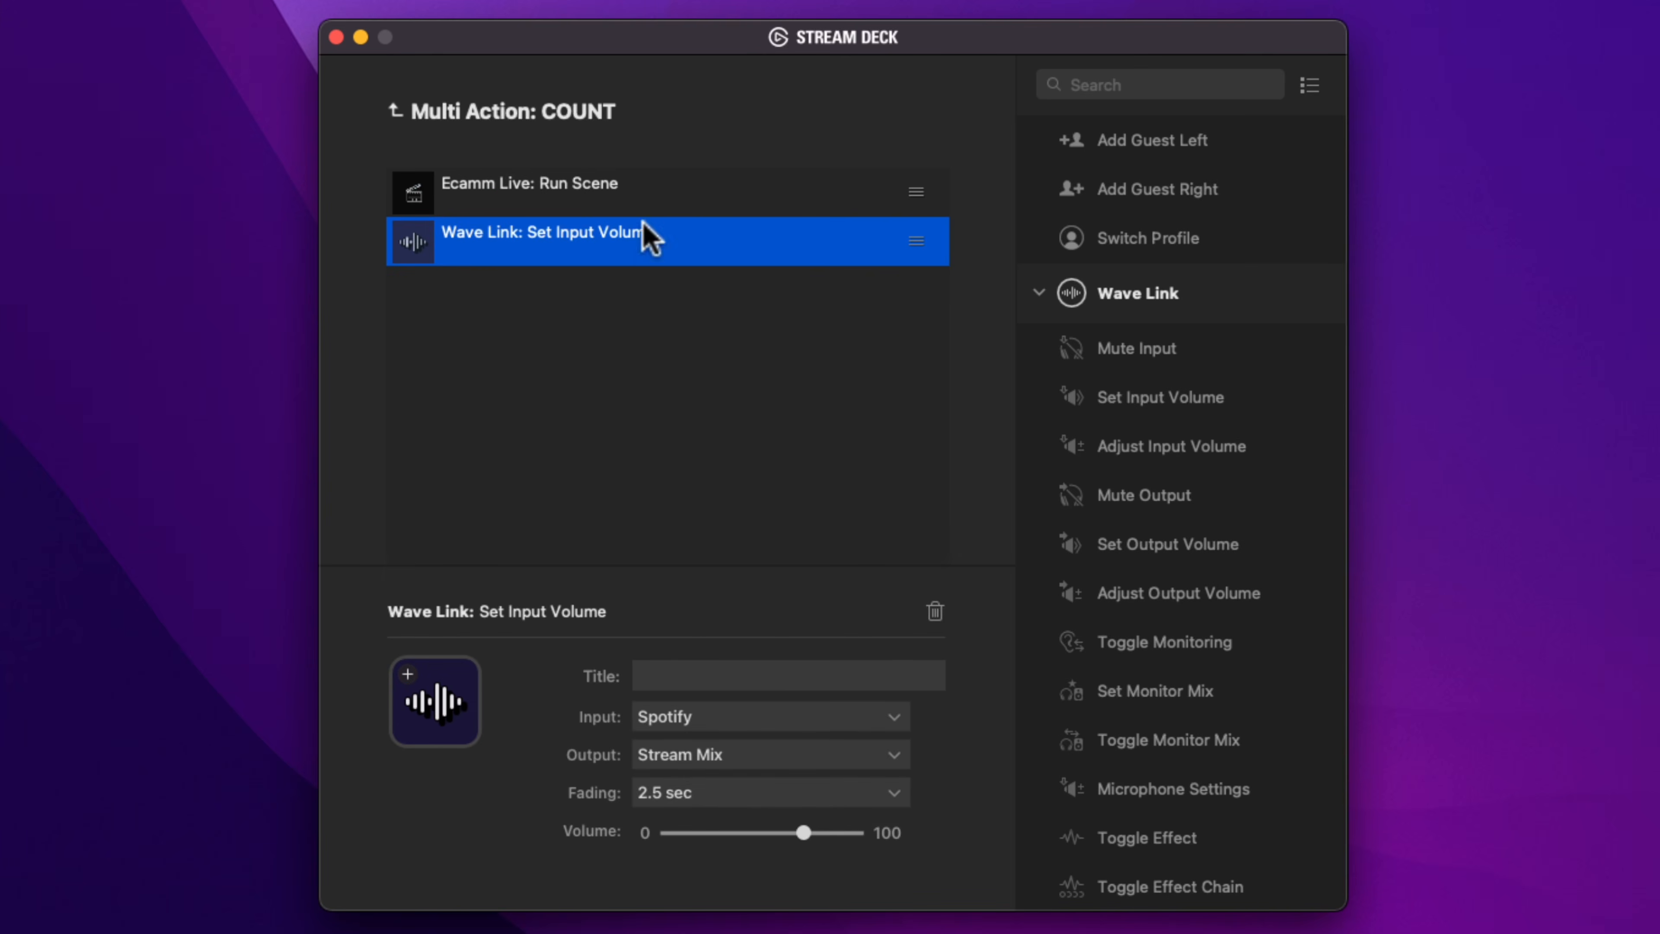
click(517, 189)
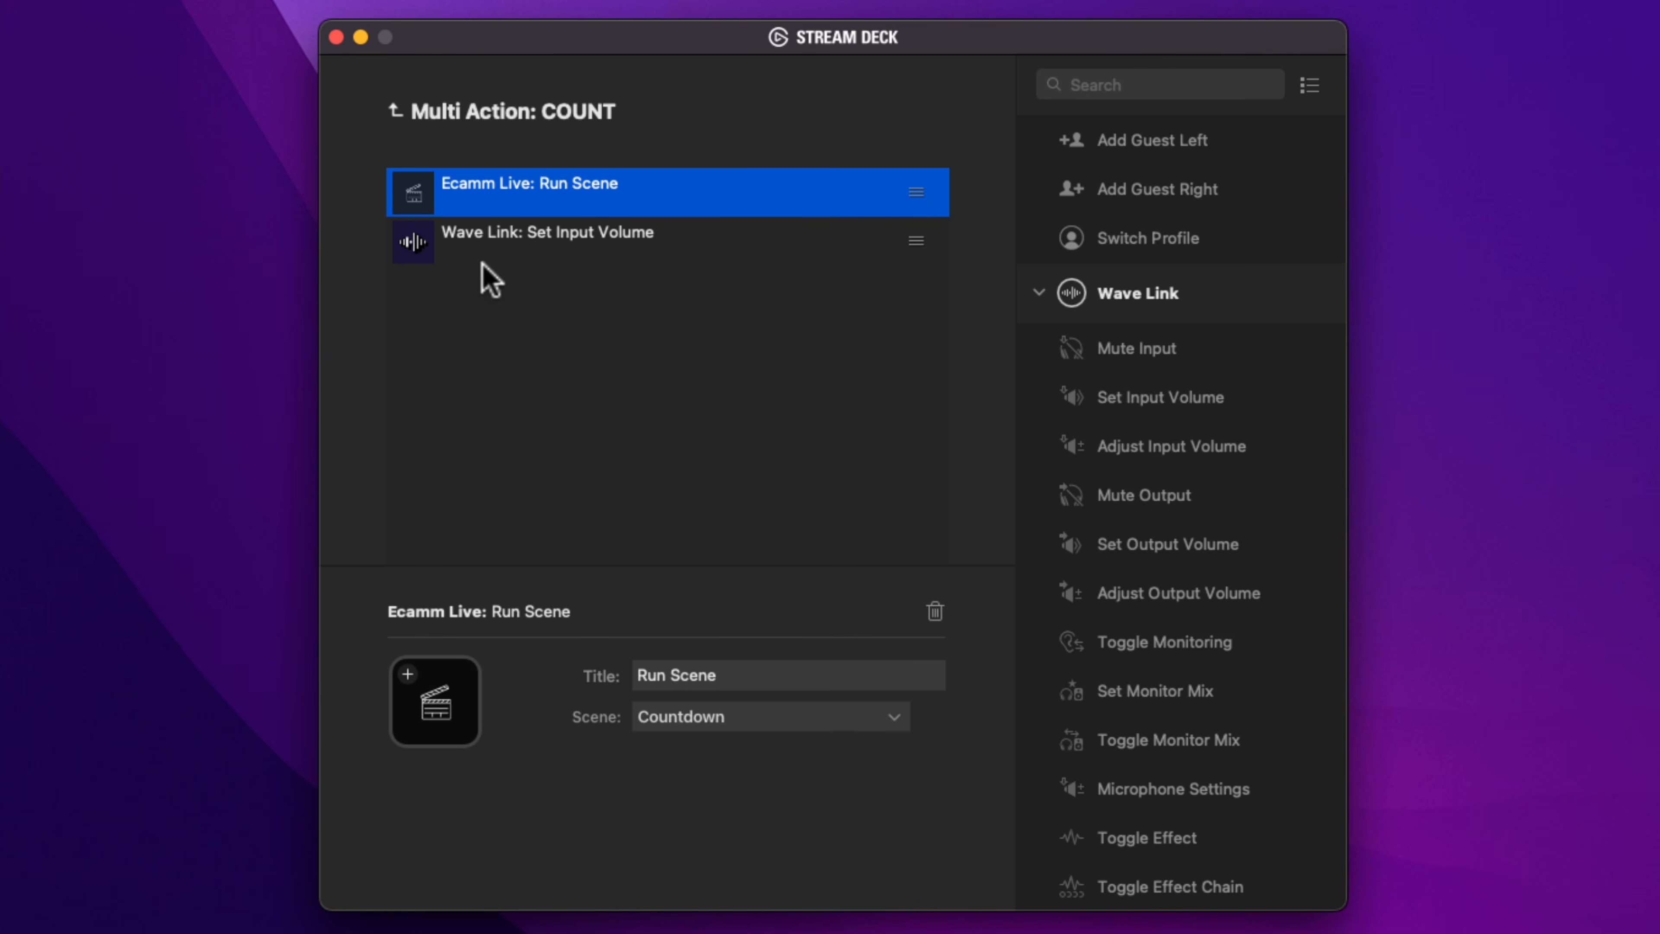
click(472, 249)
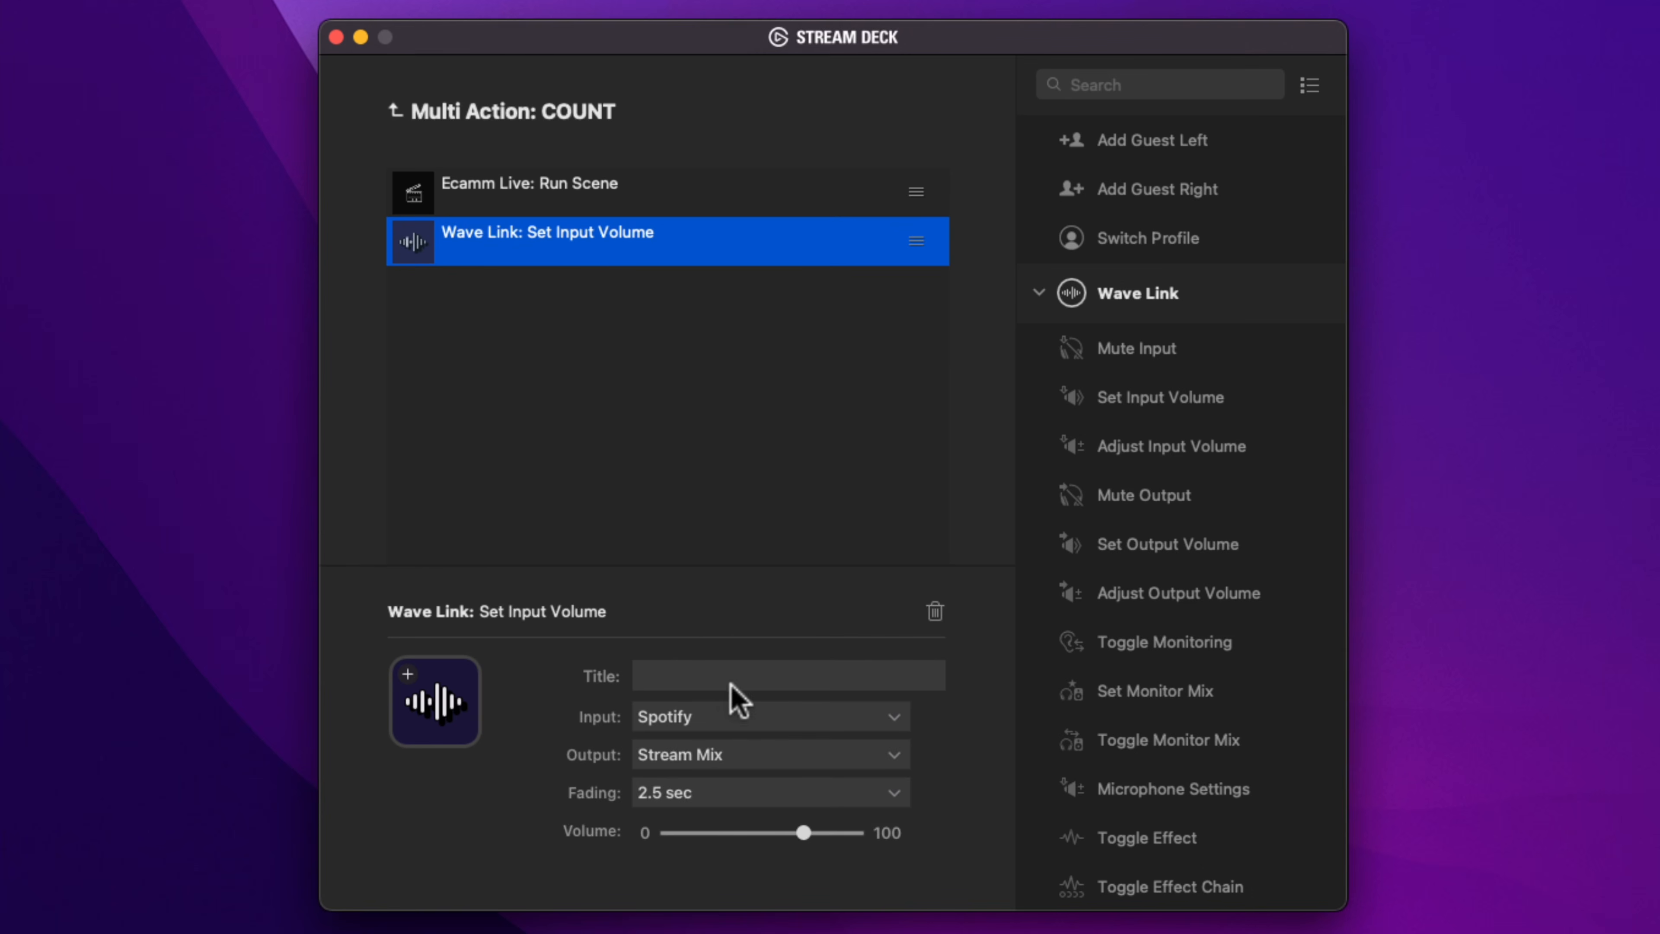
Select Spotify input, Stream Mix output and 2.5 sec fading for COUNT's Set Input Volume action, and return to the key layout
click(733, 718)
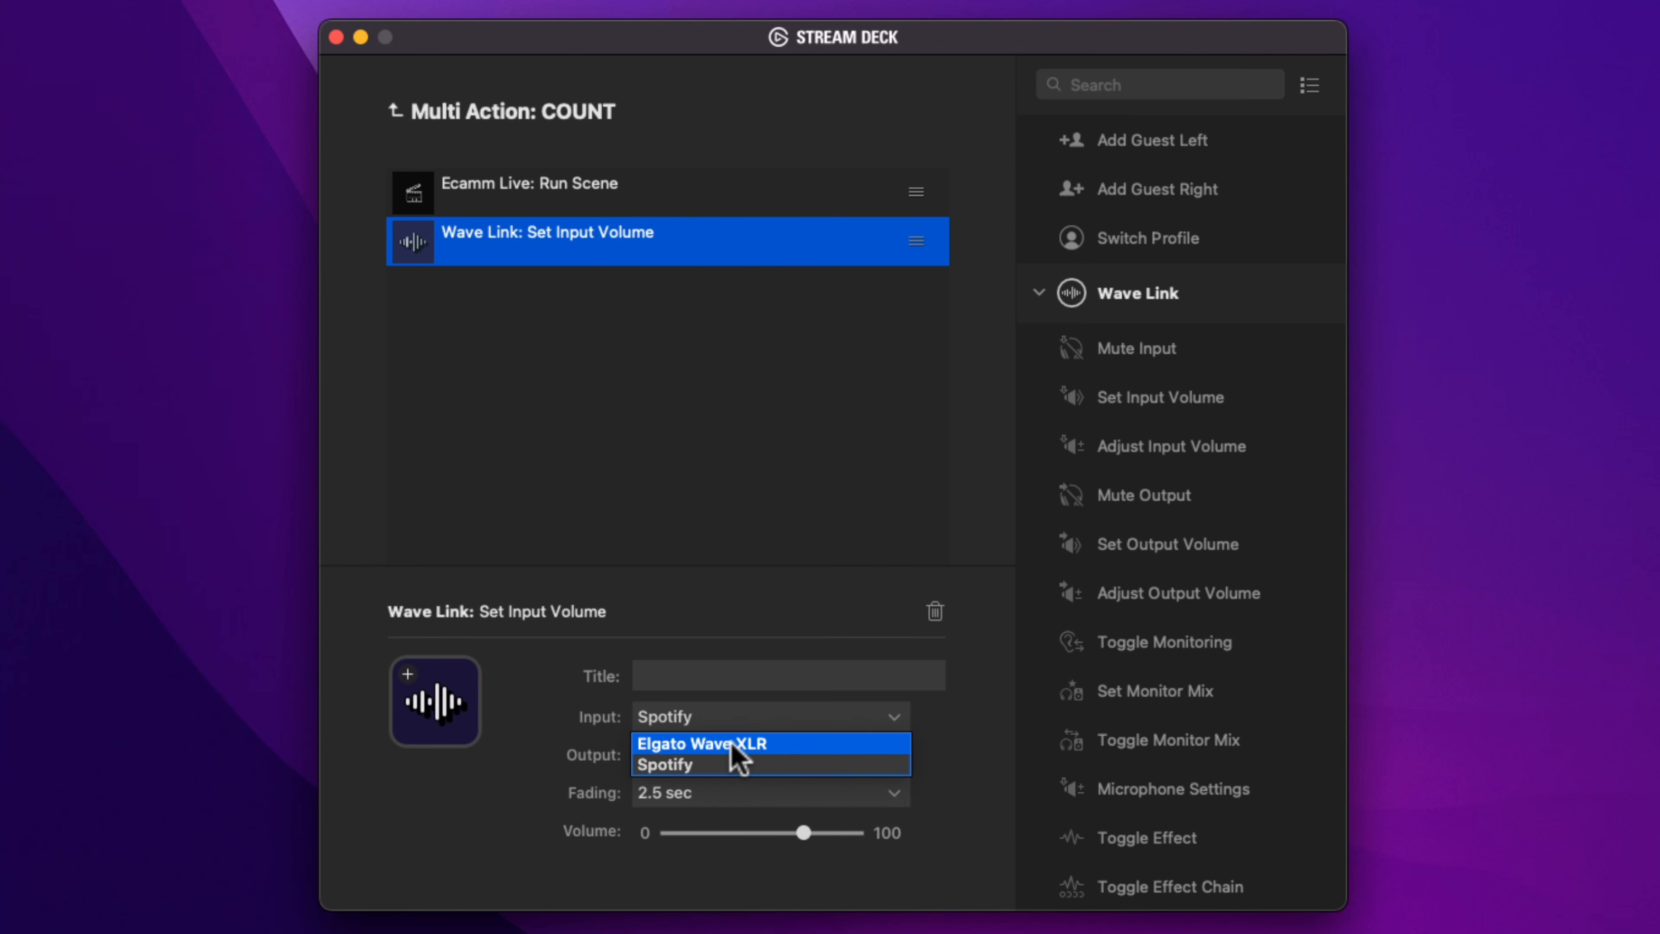
click(705, 766)
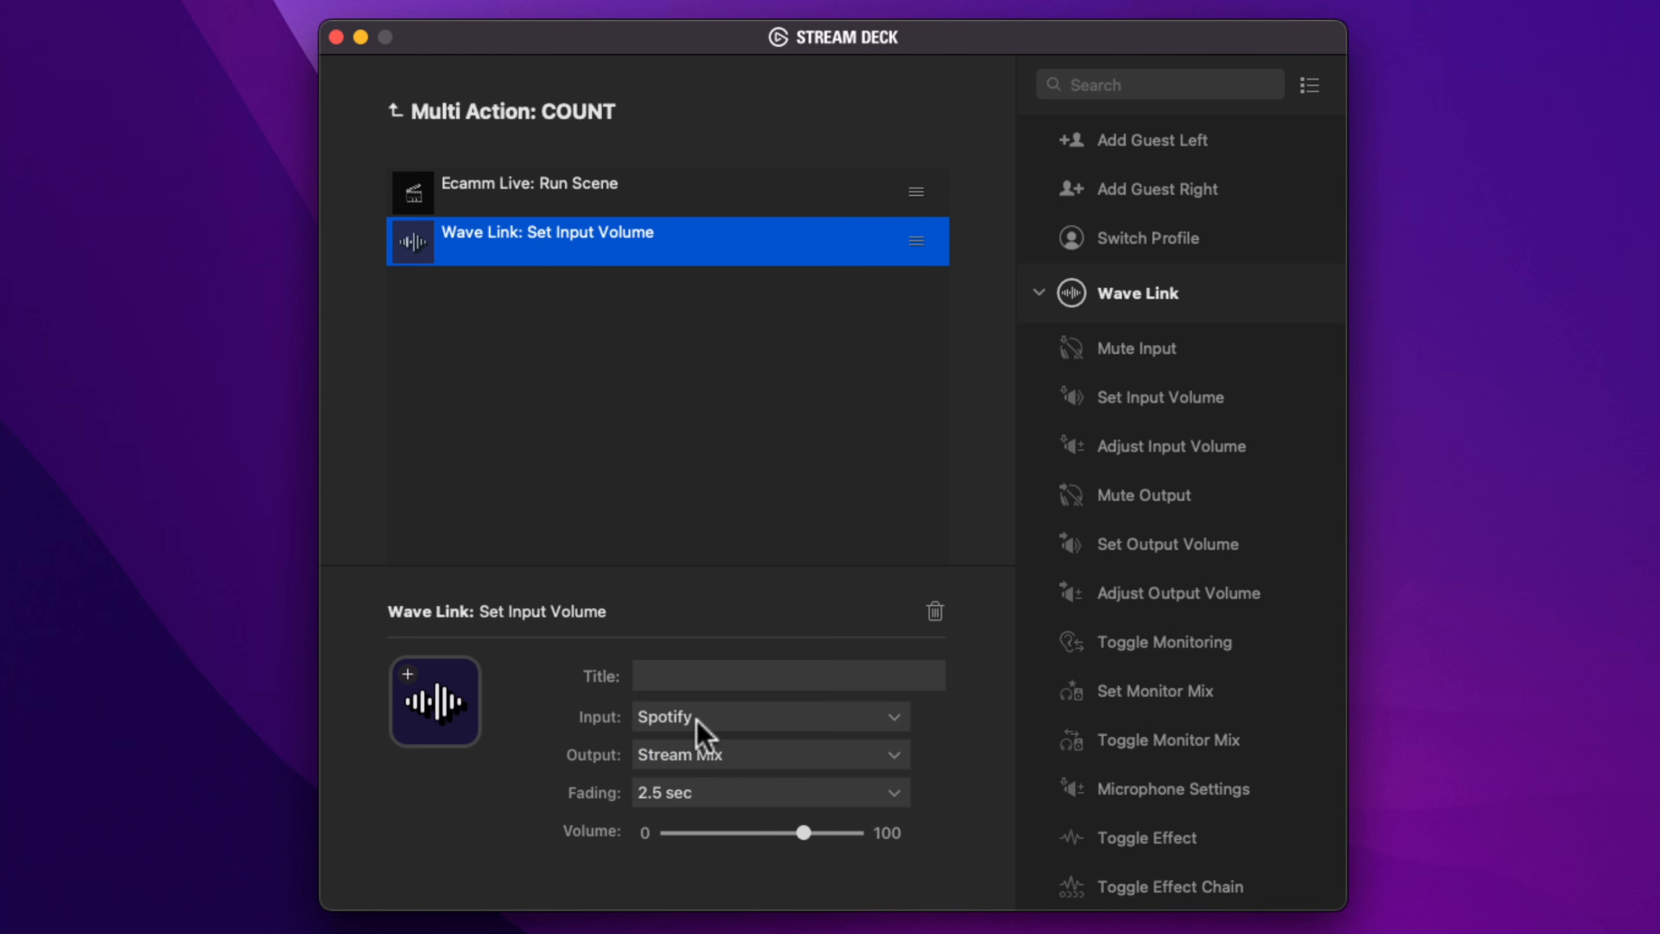
click(711, 754)
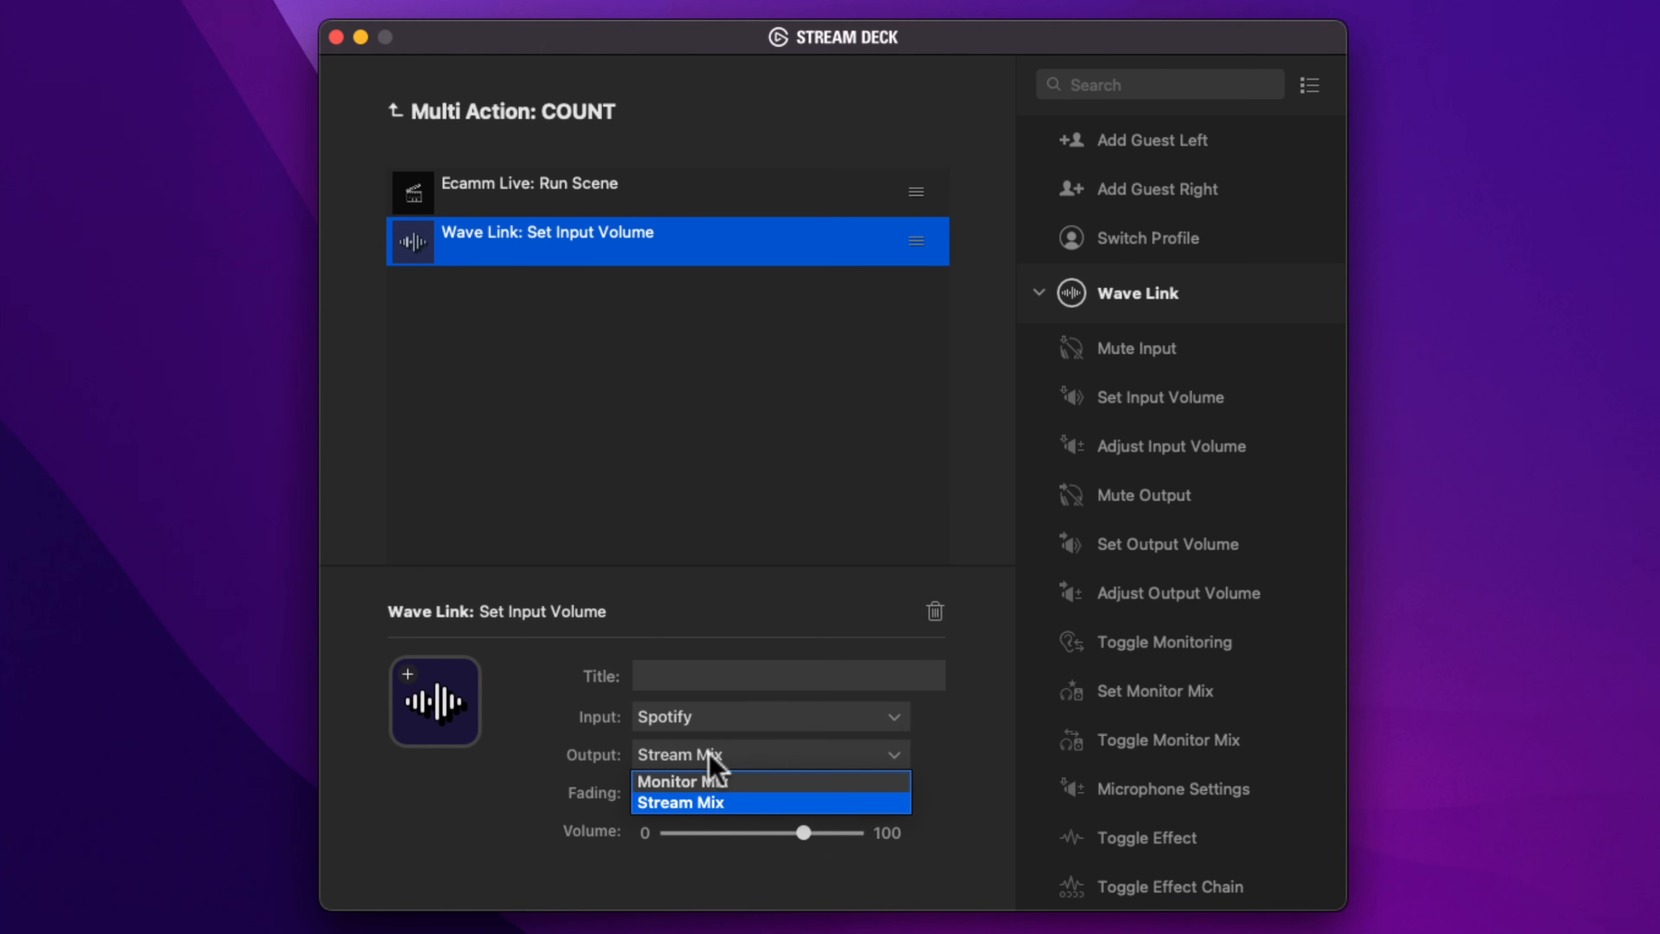
click(712, 805)
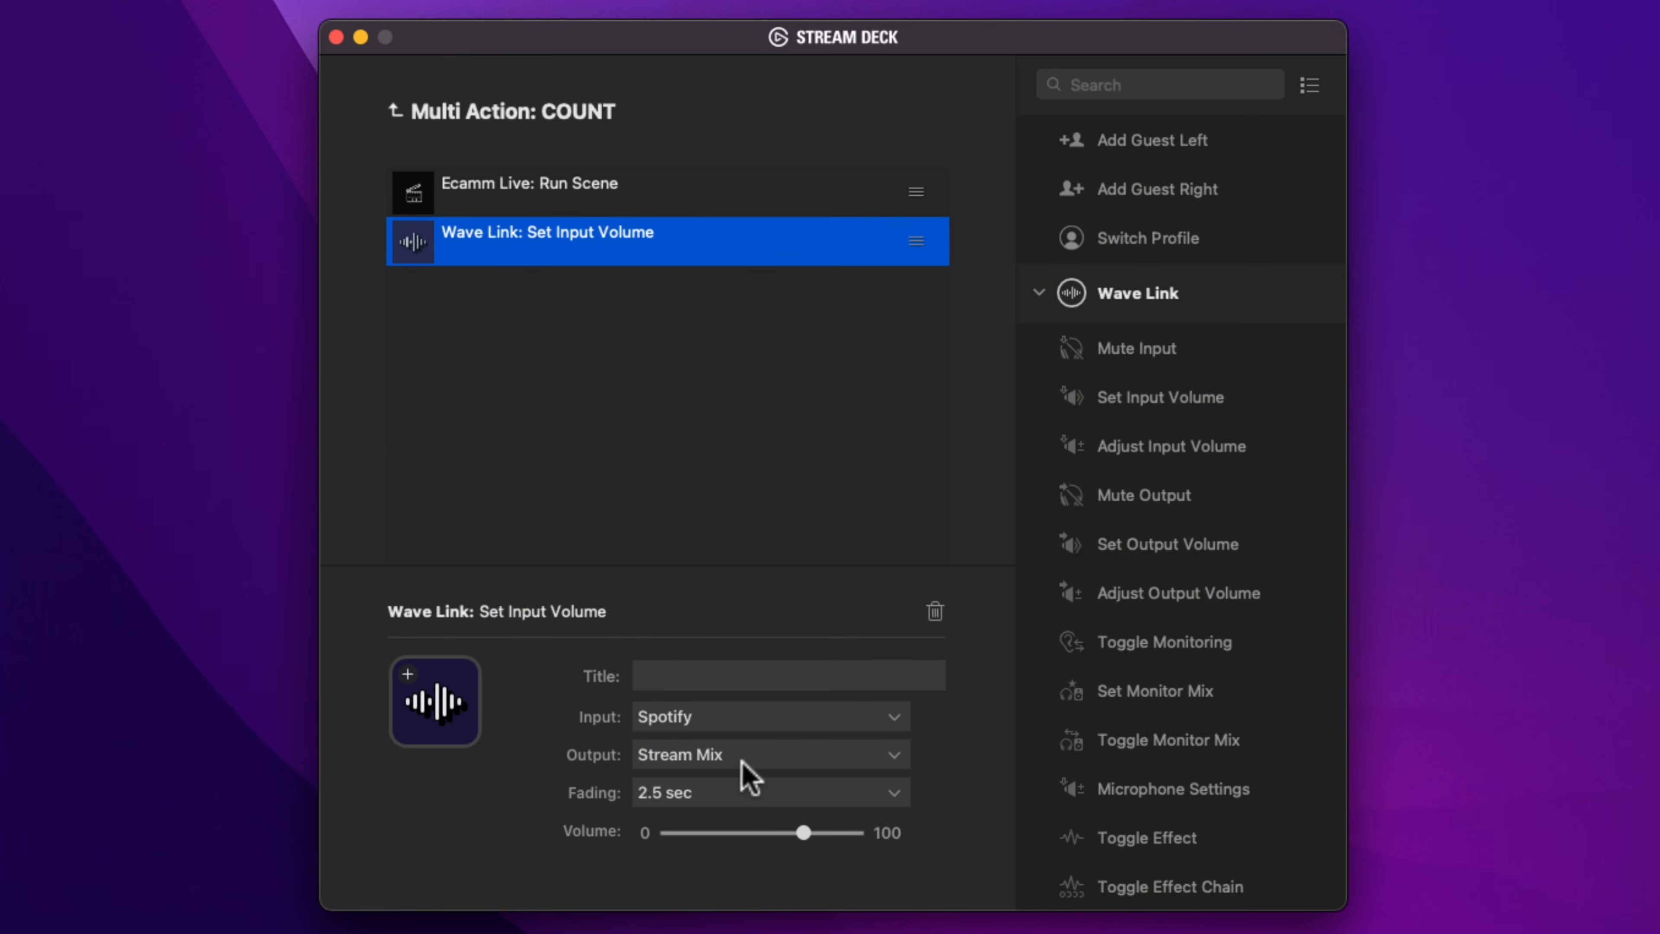
click(776, 802)
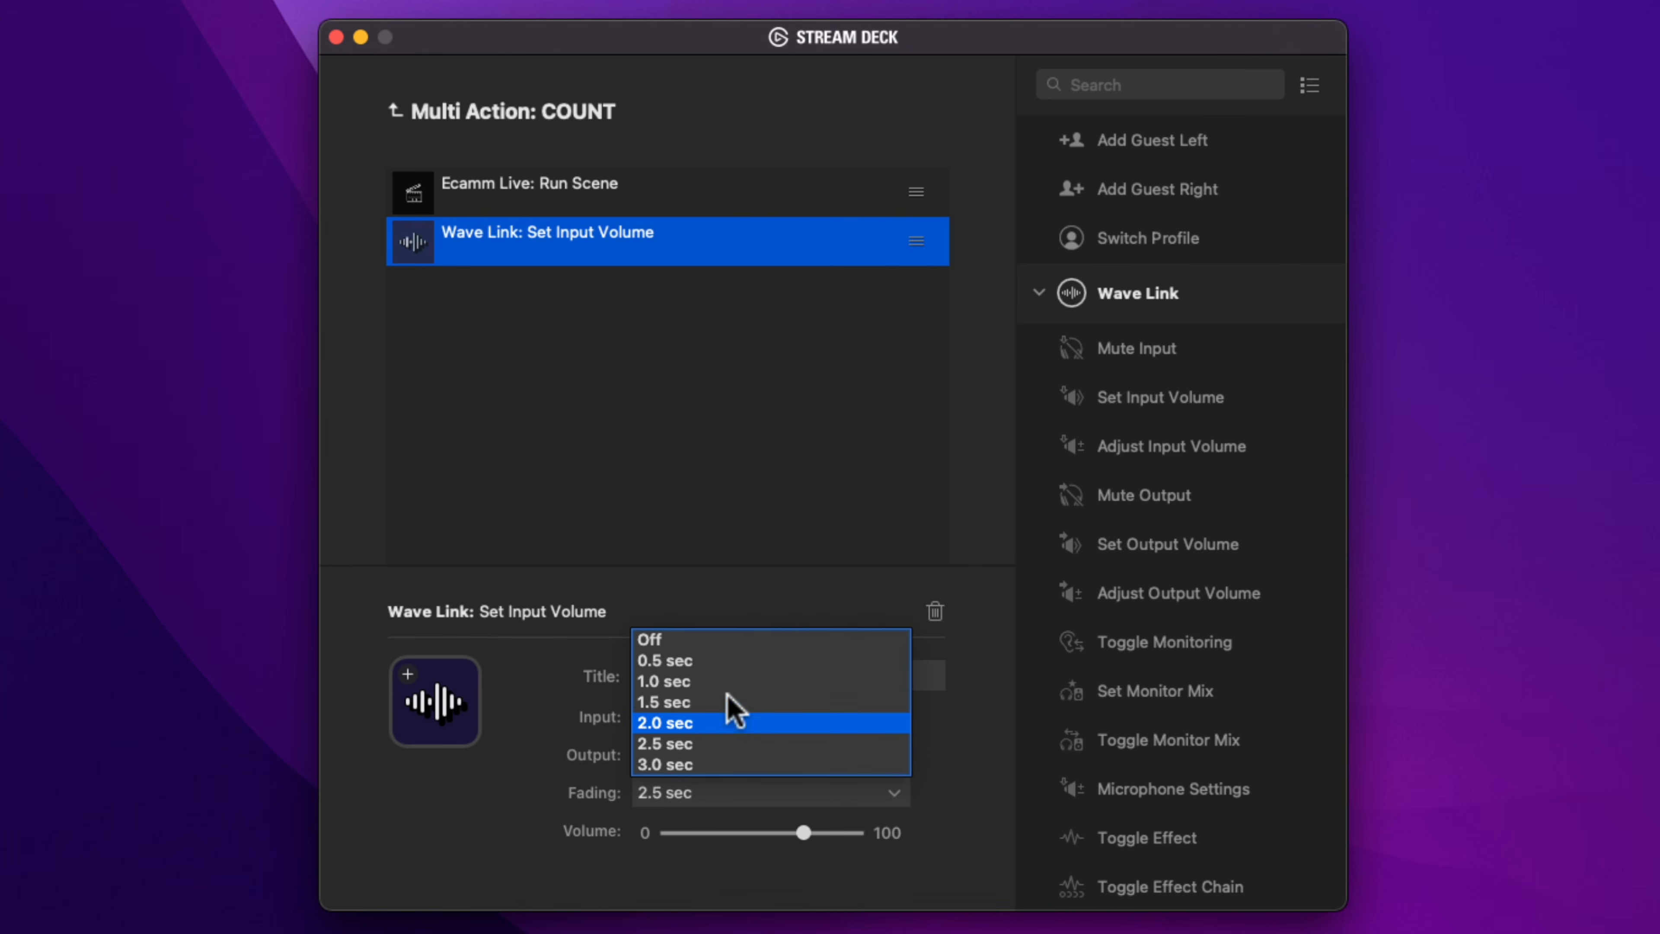
click(718, 743)
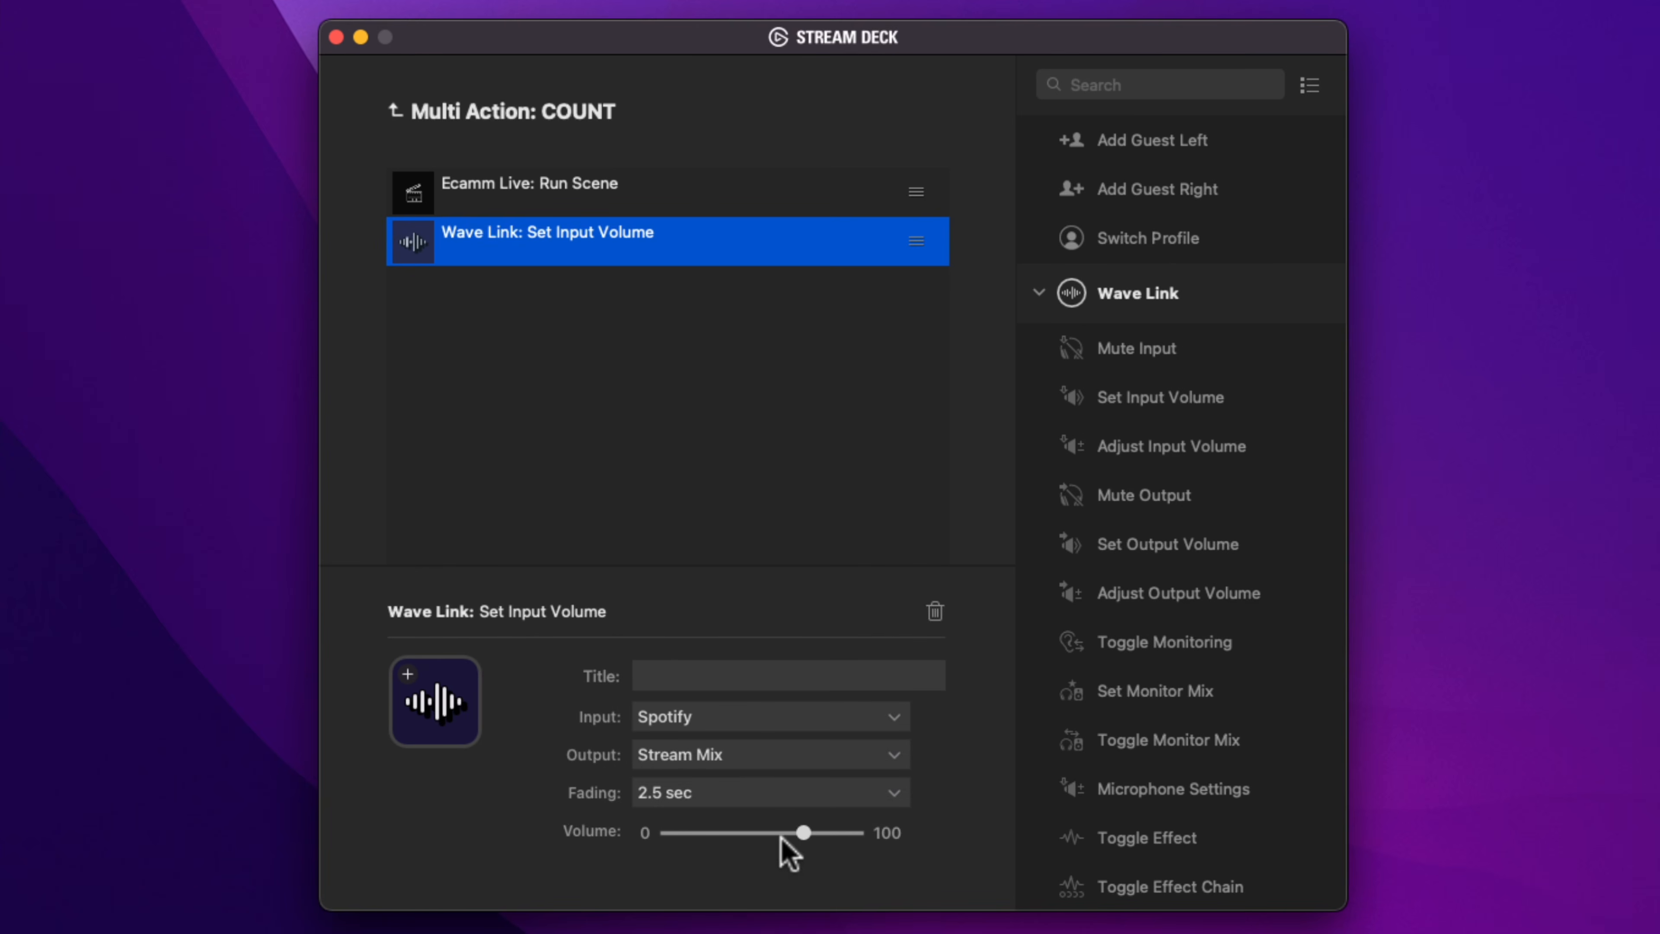
mouse_move(800, 840)
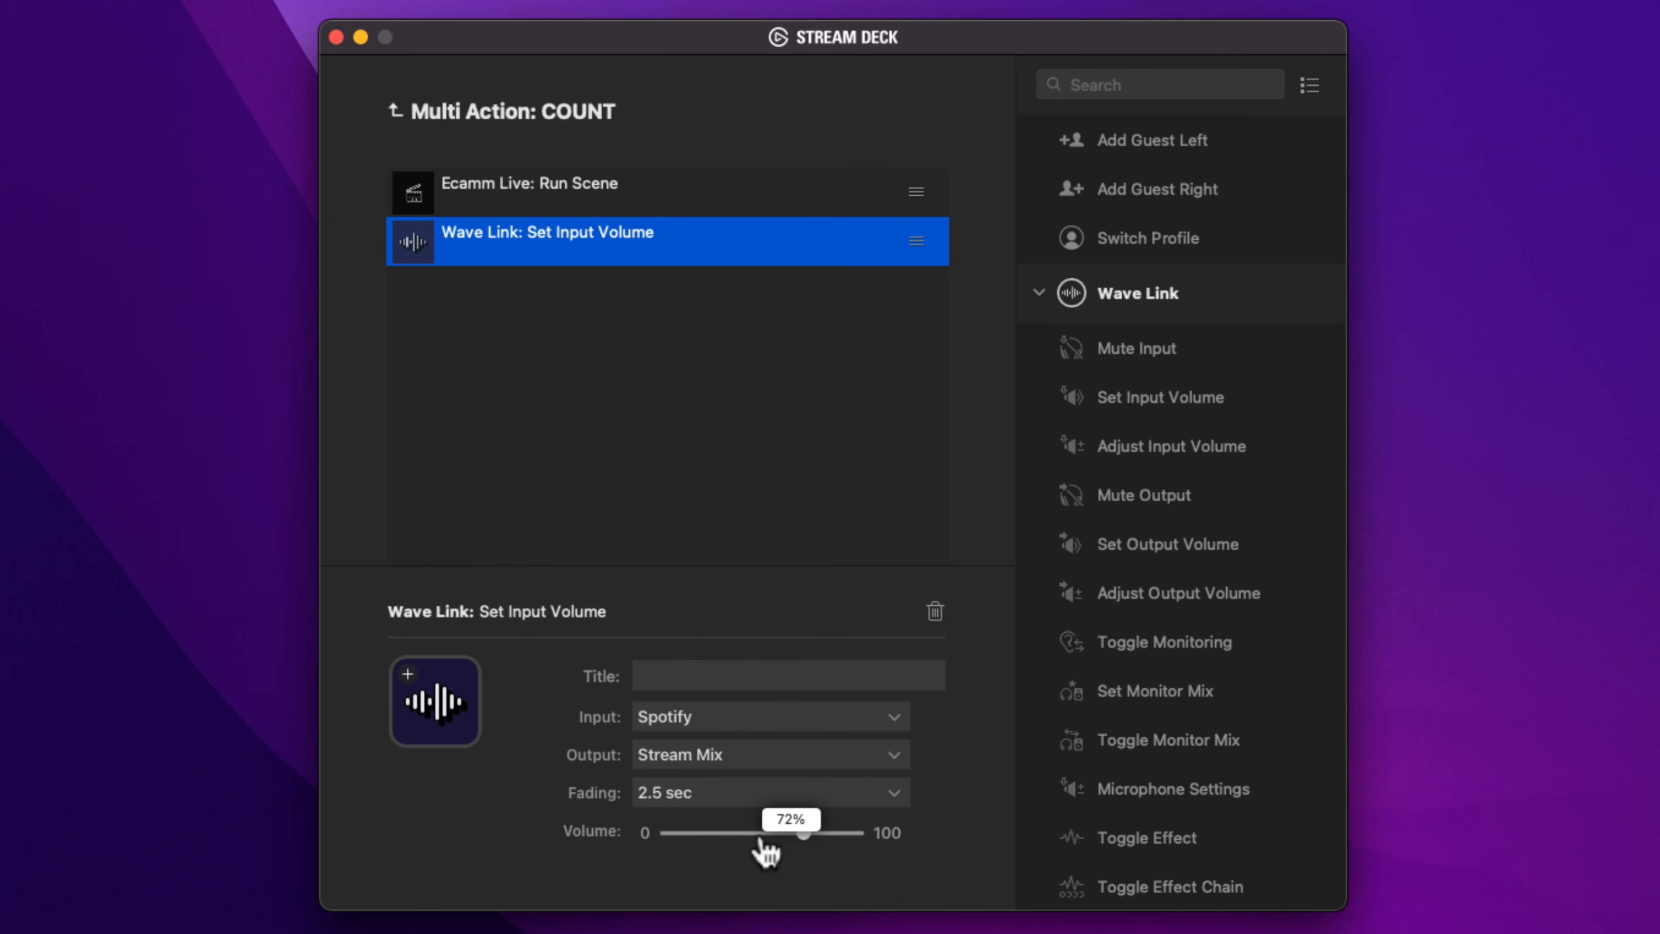
click(396, 112)
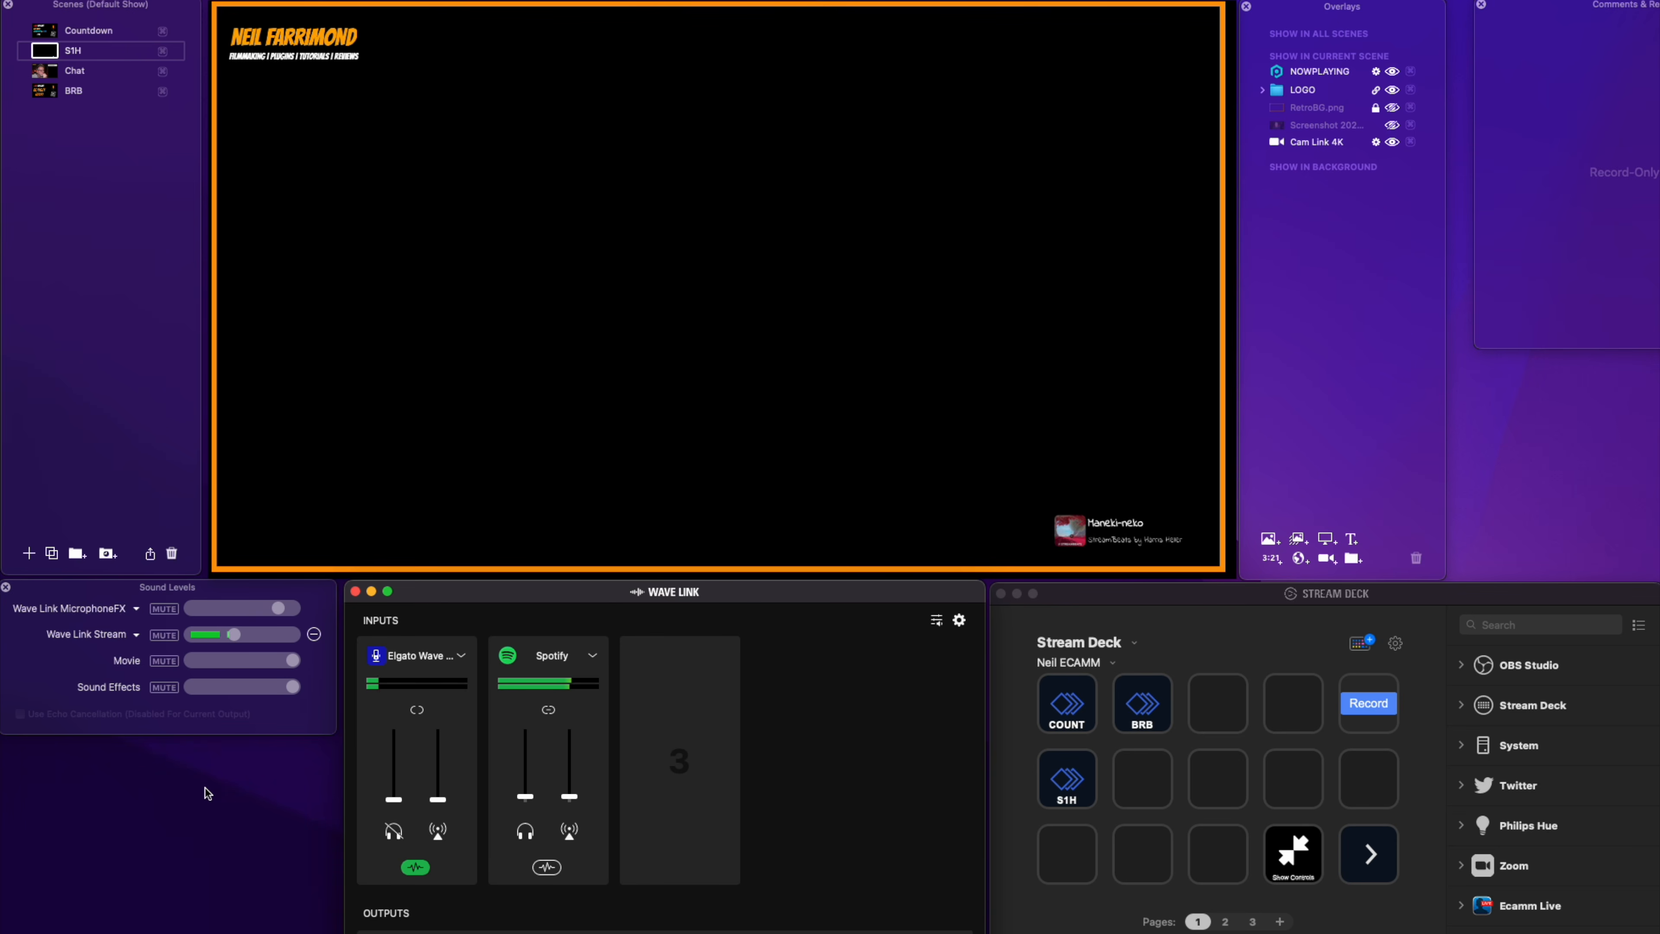
In Wave Link, raise the linked Spotify volume faders to roughly two-thirds of their travel
drag(525, 793, 529, 742)
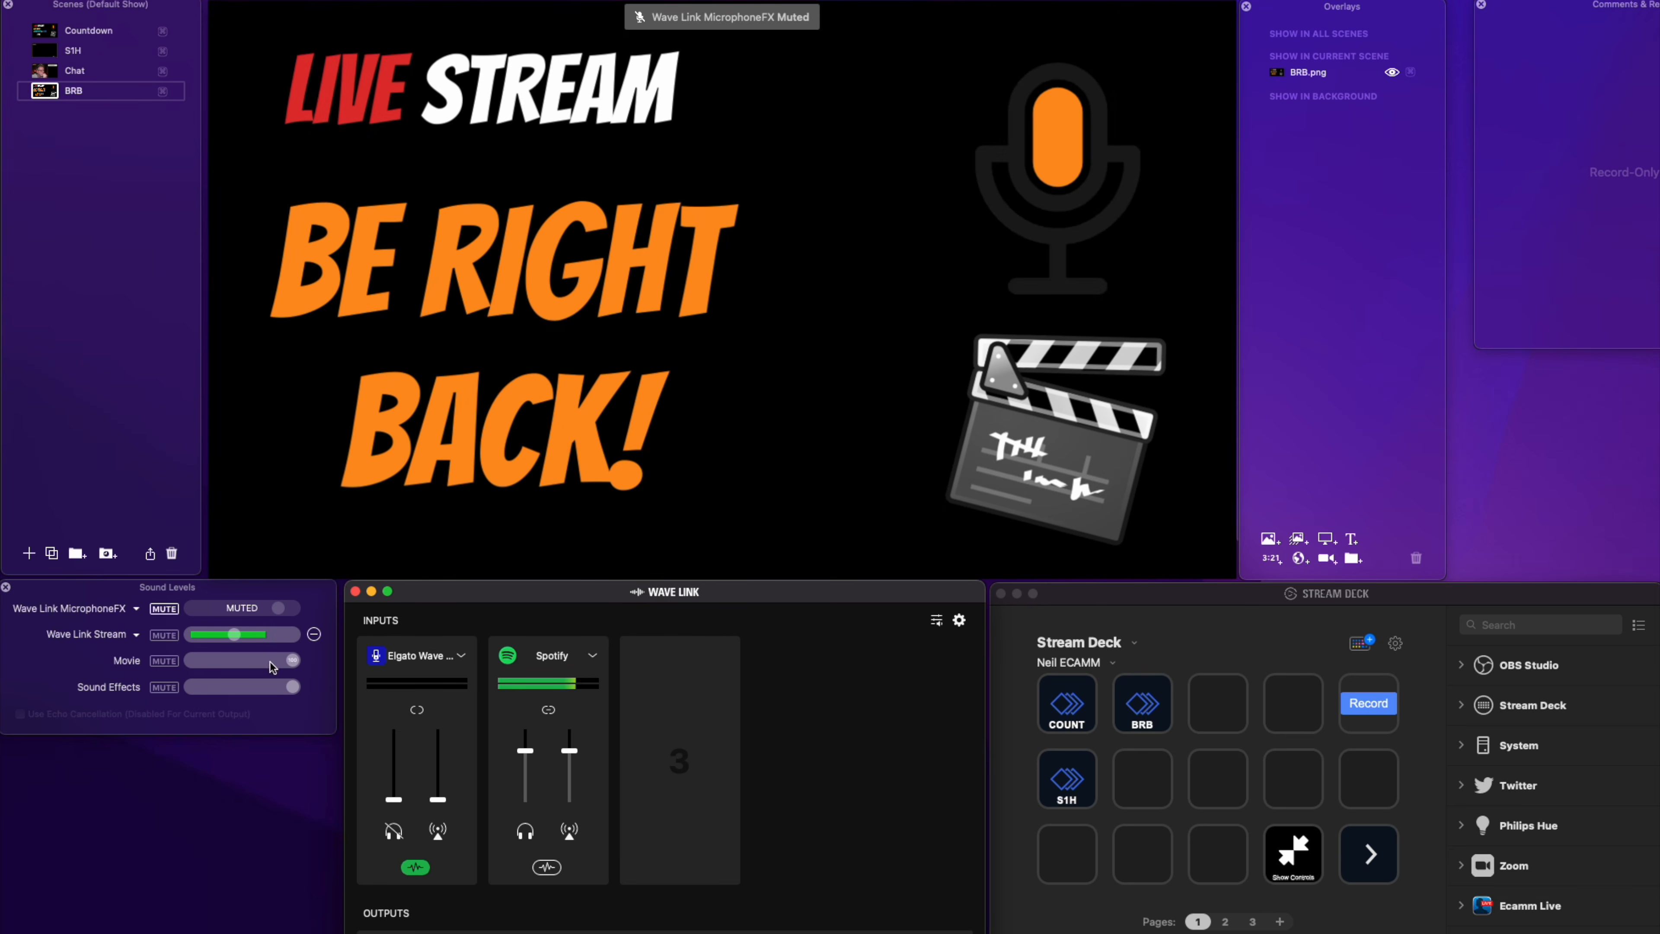